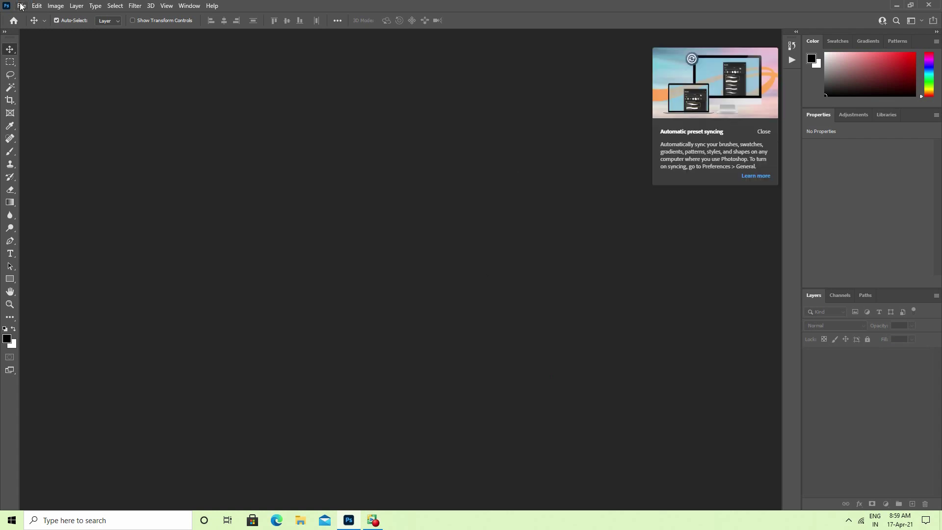
Step: Open the sleeveless curly-haired woman JPG from the Downloads folder
{"action": "left_click", "coordinate": [22, 6]}
{"action": "left_click", "coordinate": [22, 6]}
{"action": "double_click", "coordinate": [225, 108]}
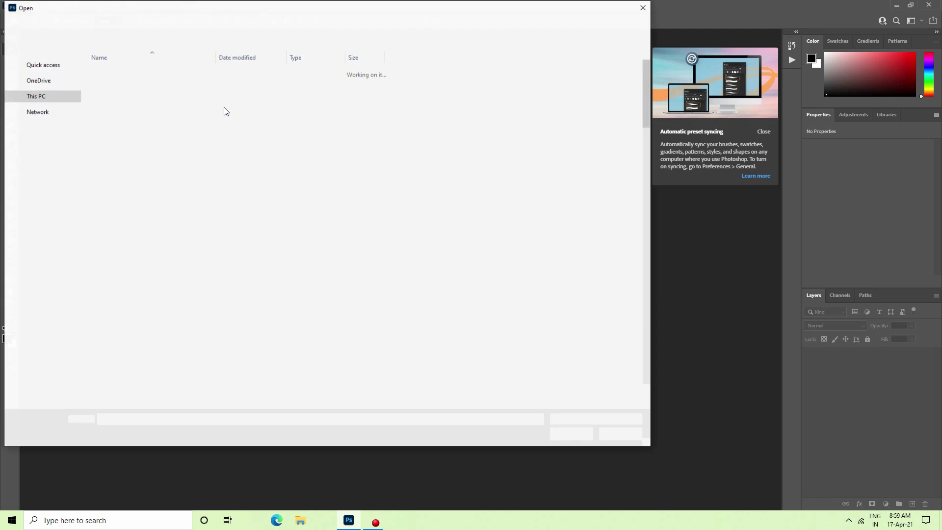
{"action": "left_click", "coordinate": [45, 226]}
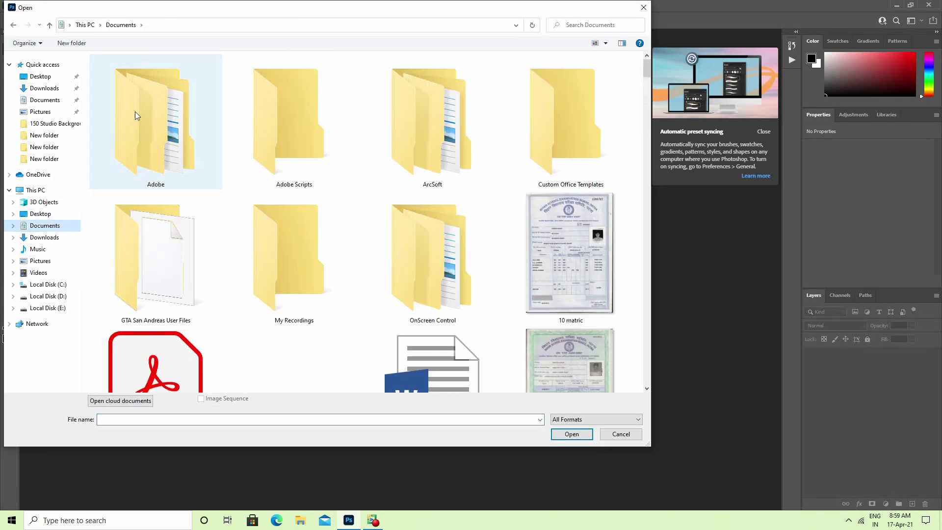
{"action": "mouse_move", "coordinate": [293, 261]}
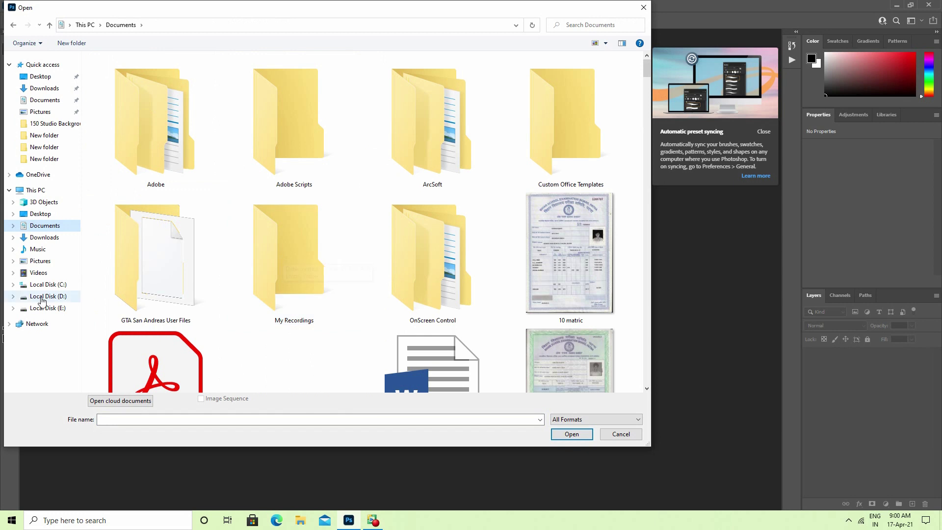
{"action": "left_click", "coordinate": [55, 238]}
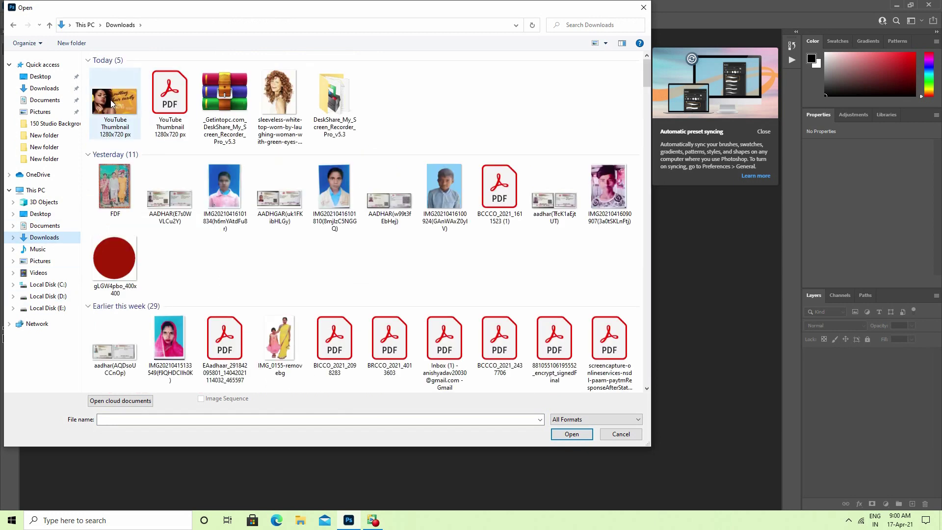
{"action": "double_click", "coordinate": [273, 106]}
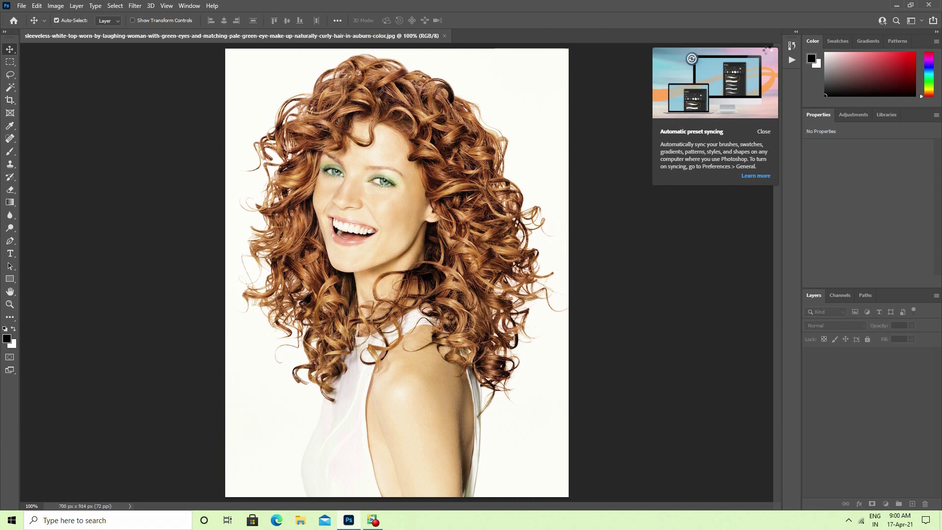
Step: Dismiss the preset-syncing notice and zoom in to inspect the curly hair, then fit to screen
{"action": "left_click", "coordinate": [764, 131]}
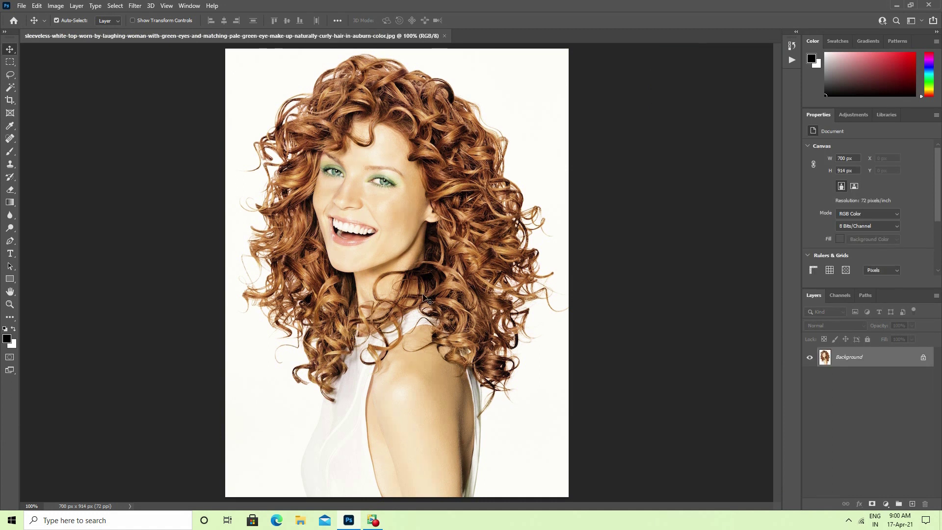
{"action": "key", "text": "ctrl+plus"}
{"action": "left_click_drag", "start_coordinate": [381, 256], "coordinate": [406, 326]}
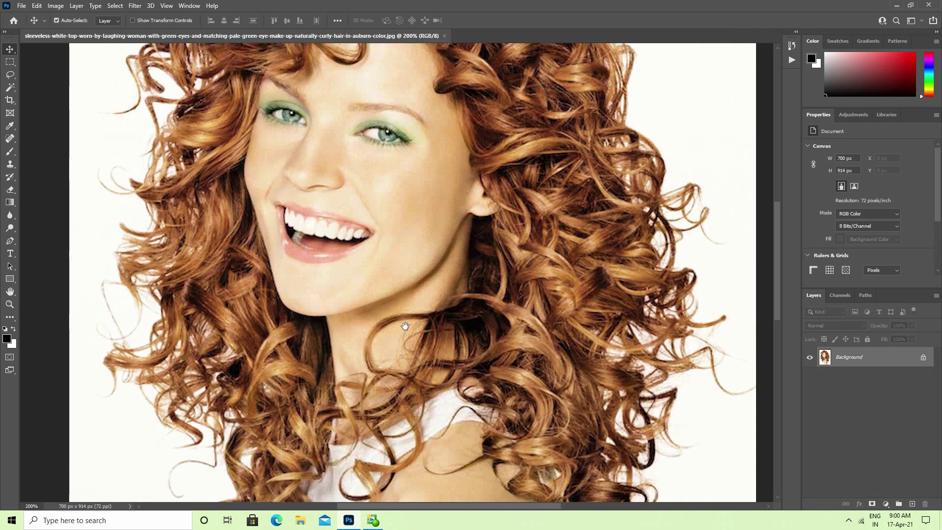
{"action": "key", "text": "ctrl+0"}
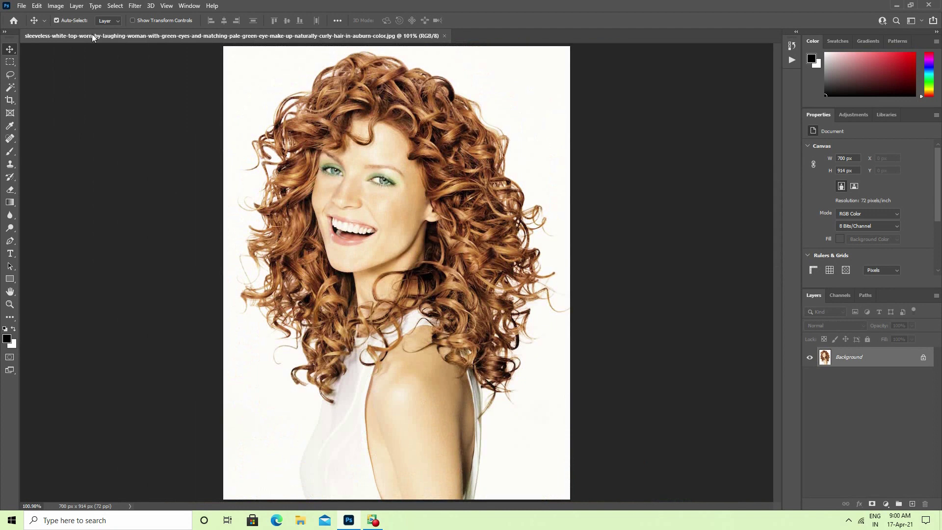
Step: Activate the Lasso tool, zoom out slightly, and reveal its variant flyout
{"action": "left_click", "coordinate": [10, 76]}
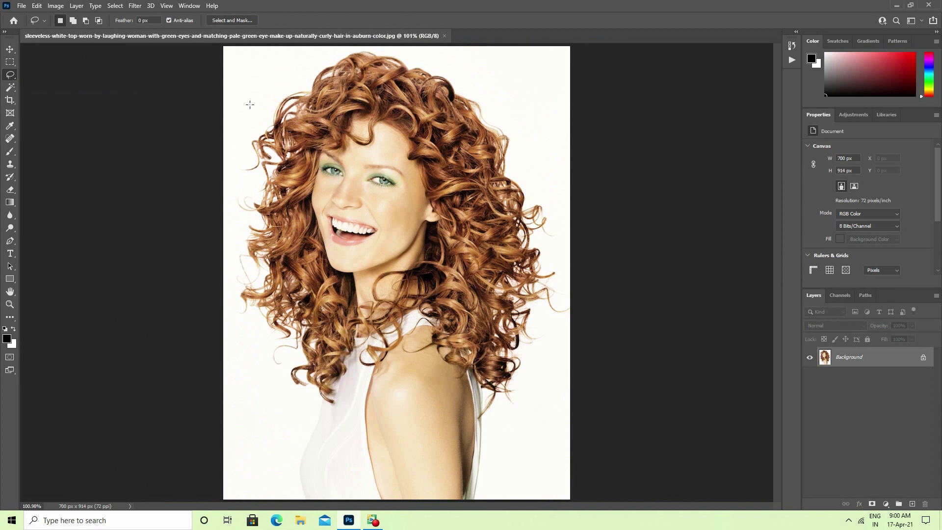
{"action": "key", "text": "ctrl+1"}
{"action": "key", "text": "ctrl+minus"}
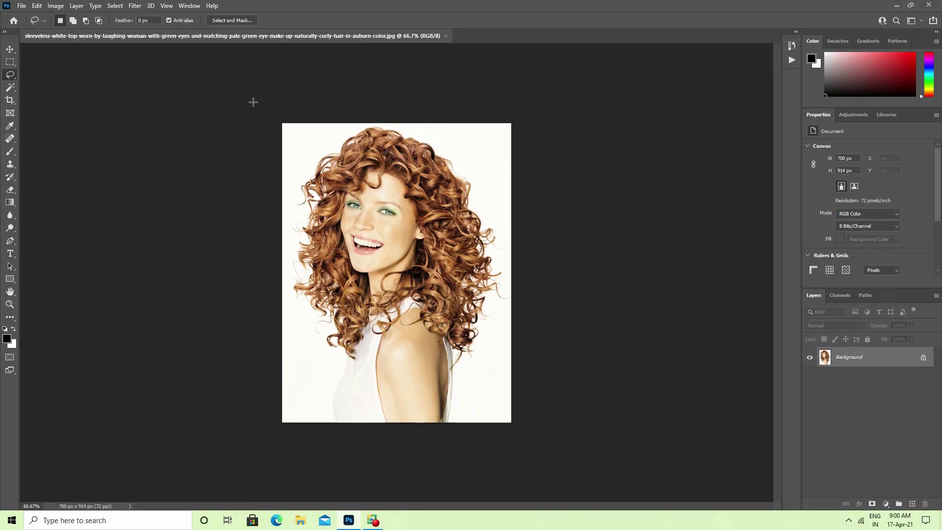
{"action": "right_click", "coordinate": [10, 76]}
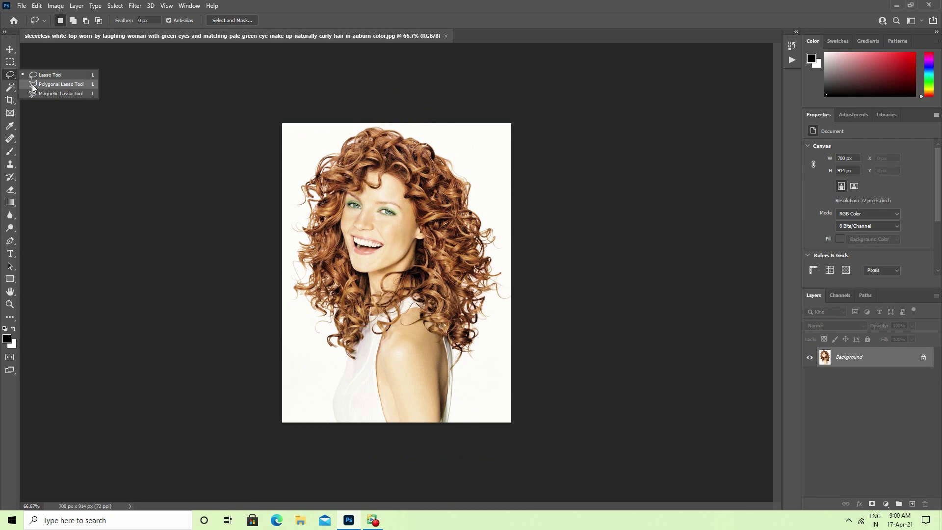
Step: With the Polygonal Lasso, place points over the top of the hair and down its right edge
{"action": "left_click", "coordinate": [34, 83]}
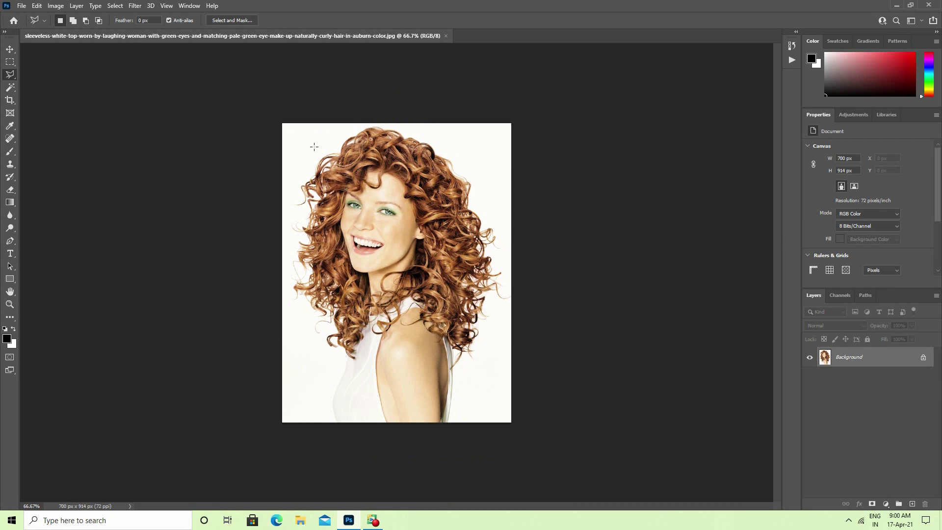
{"action": "left_click", "coordinate": [314, 146]}
{"action": "left_click", "coordinate": [334, 134]}
{"action": "left_click", "coordinate": [380, 115]}
{"action": "left_click", "coordinate": [411, 115]}
{"action": "left_click", "coordinate": [440, 132]}
{"action": "left_click", "coordinate": [502, 193]}
{"action": "left_click", "coordinate": [509, 272]}
{"action": "left_click", "coordinate": [507, 312]}
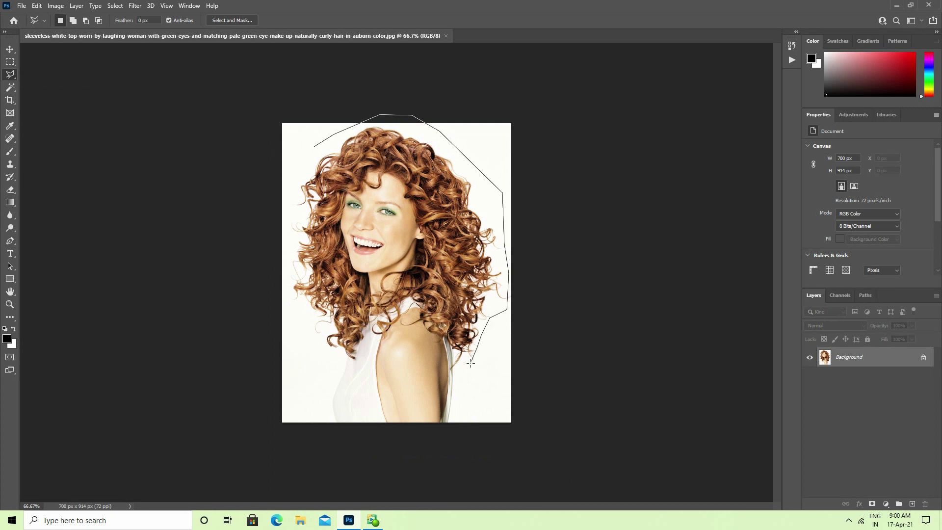
Step: Continue the outline past the right shoulder and down the arm to the photo's bottom edge
{"action": "left_click", "coordinate": [470, 363]}
{"action": "left_click", "coordinate": [461, 365], "text": "ctrl"}
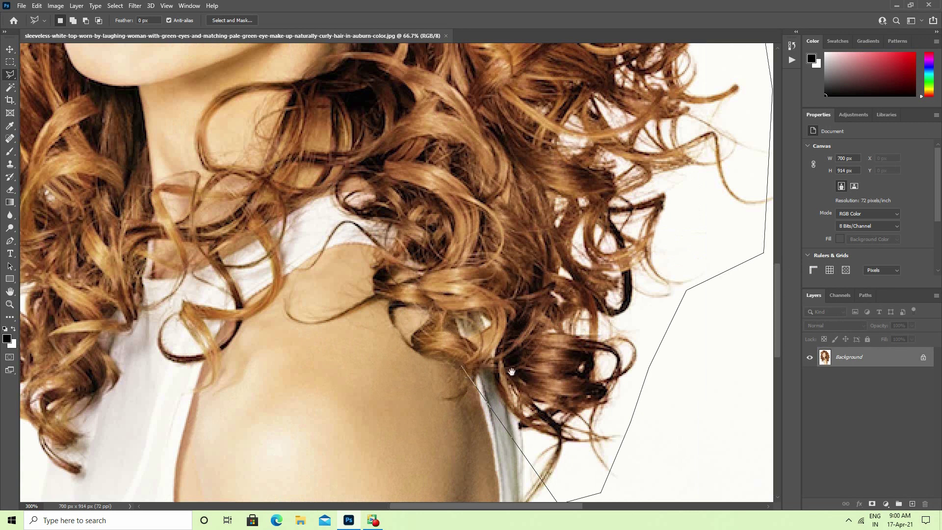
{"action": "left_click", "coordinate": [517, 386], "text": "ctrl"}
{"action": "left_click_drag", "start_coordinate": [367, 223], "coordinate": [373, 232]}
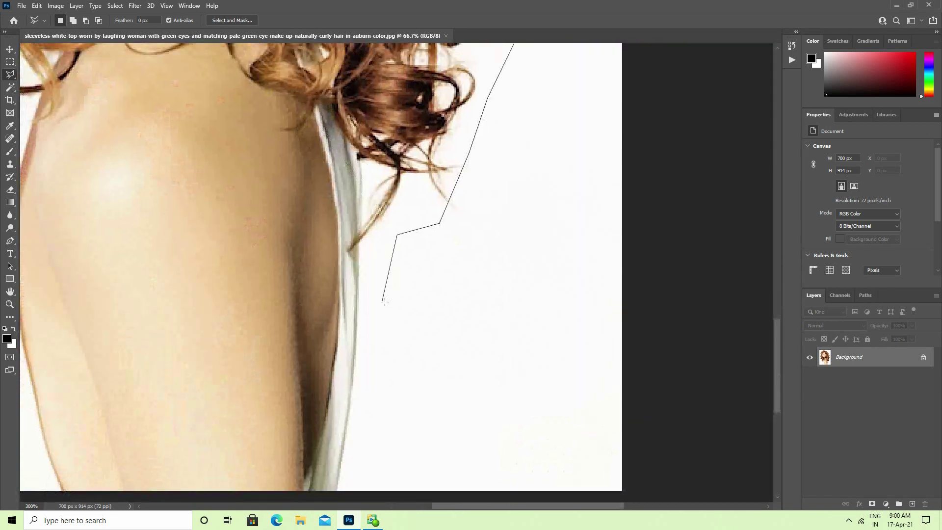
{"action": "left_click", "coordinate": [359, 246]}
{"action": "left_click_drag", "start_coordinate": [355, 377], "coordinate": [366, 219]}
{"action": "left_click", "coordinate": [367, 191]}
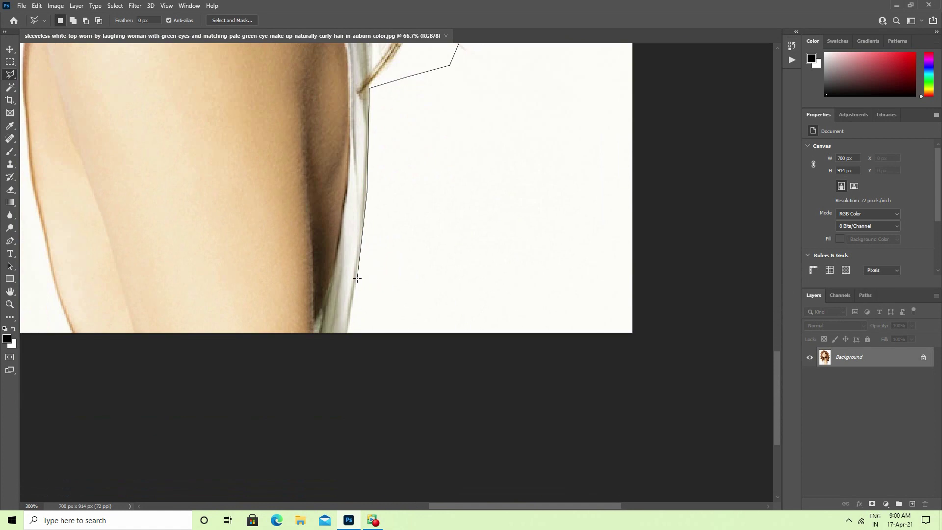
{"action": "left_click", "coordinate": [353, 337]}
Step: Add outline points along the bottom edge of the photo below the top
{"action": "key", "text": "ctrl+minus"}
{"action": "key", "text": "ctrl+minus"}
{"action": "key", "text": "ctrl+minus"}
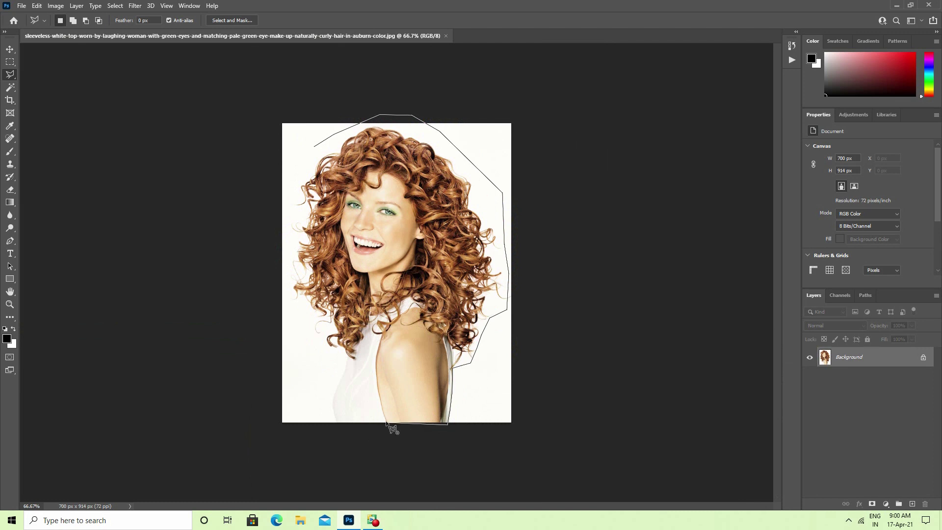
{"action": "key", "text": "ctrl+plus"}
{"action": "key", "text": "ctrl+plus"}
{"action": "left_click_drag", "start_coordinate": [406, 400], "coordinate": [483, 189]}
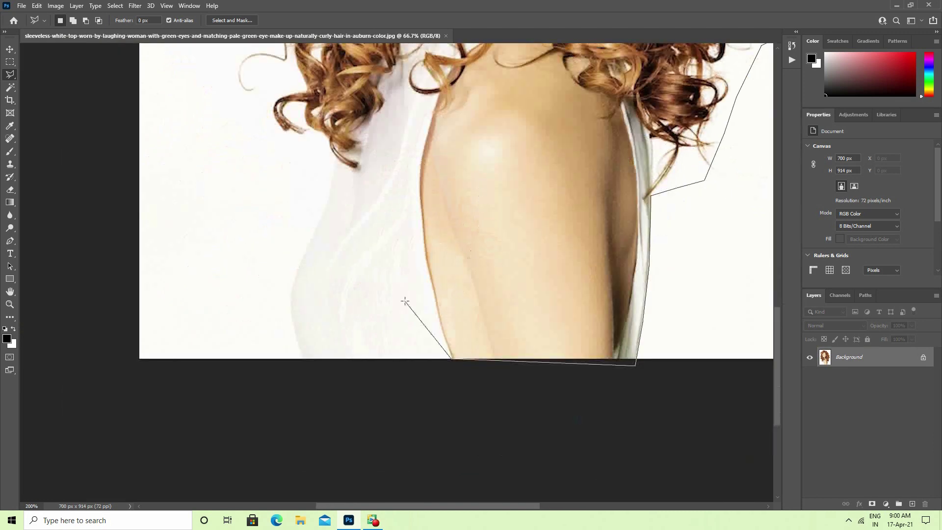
{"action": "left_click", "coordinate": [371, 360]}
{"action": "mouse_move", "coordinate": [368, 348]}
{"action": "left_mouse_down"}
{"action": "mouse_move", "coordinate": [416, 441]}
{"action": "mouse_move", "coordinate": [399, 399]}
{"action": "left_mouse_up"}
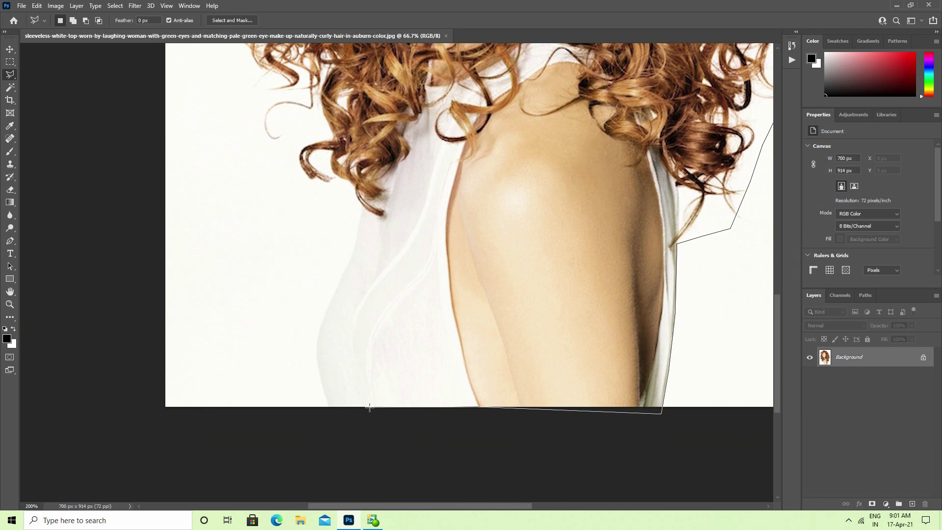
{"action": "left_click", "coordinate": [344, 407]}
{"action": "key", "text": "ctrl+minus"}
{"action": "key", "text": "ctrl+minus"}
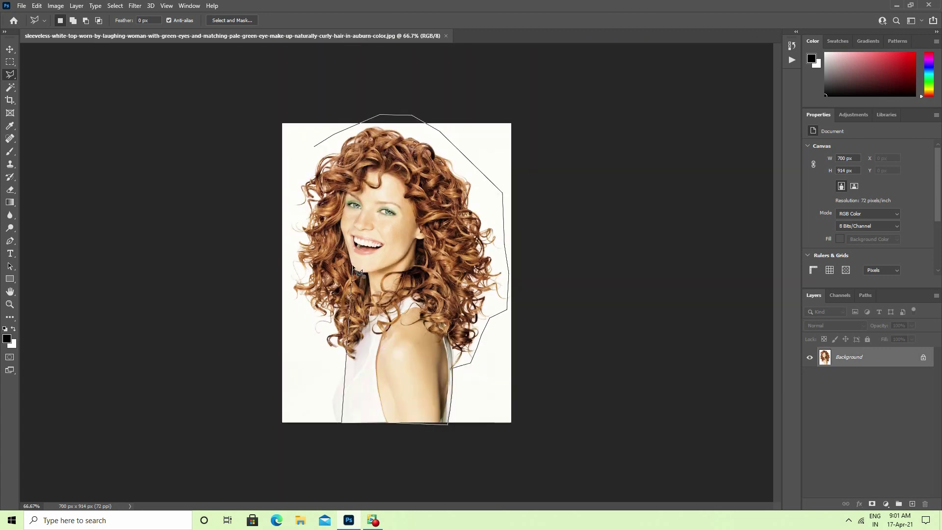
{"action": "key", "text": "ctrl+plus"}
{"action": "key", "text": "ctrl+plus"}
{"action": "left_click_drag", "start_coordinate": [378, 263], "coordinate": [572, 2]}
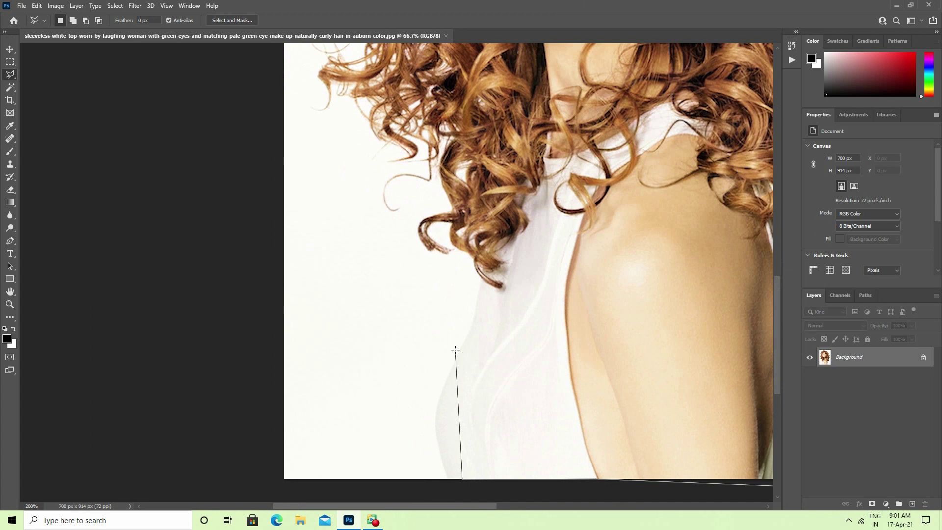
Step: Trace up the left side of the top and hair to the photo's upper-left edge
{"action": "left_click", "coordinate": [460, 346]}
{"action": "left_click", "coordinate": [494, 293]}
{"action": "left_click", "coordinate": [468, 275]}
{"action": "left_click", "coordinate": [402, 260]}
{"action": "left_click_drag", "start_coordinate": [356, 208], "coordinate": [410, 382]}
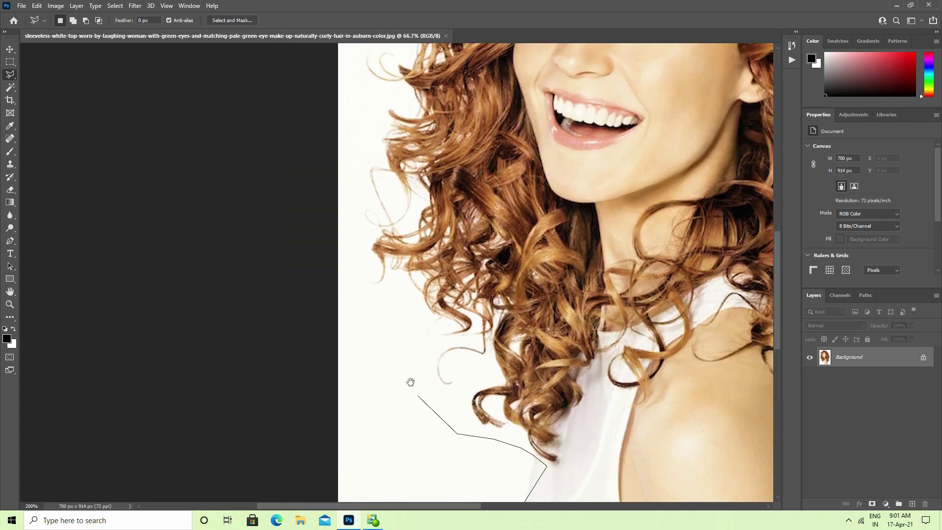
{"action": "left_click", "coordinate": [361, 300]}
{"action": "left_click", "coordinate": [339, 236]}
{"action": "left_click_drag", "start_coordinate": [346, 196], "coordinate": [352, 304]}
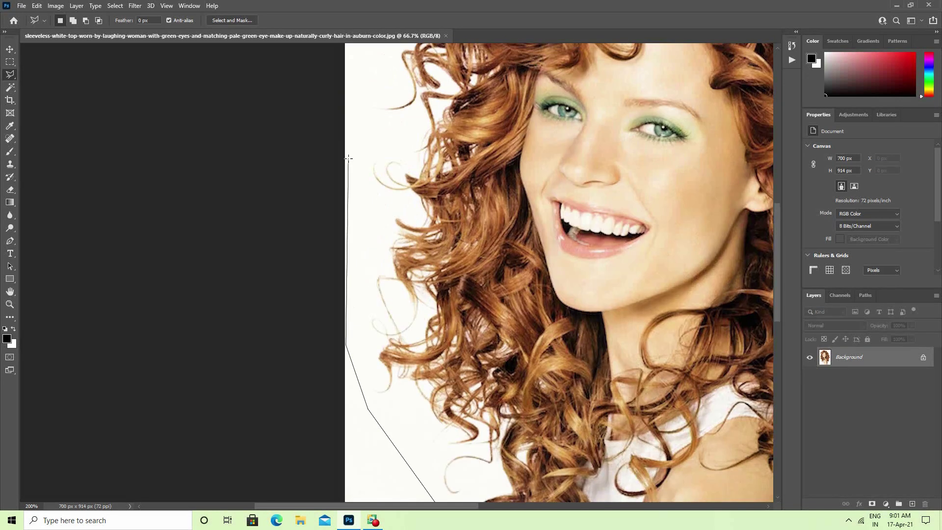
{"action": "left_click", "coordinate": [344, 149]}
{"action": "left_click_drag", "start_coordinate": [344, 150], "coordinate": [350, 461]}
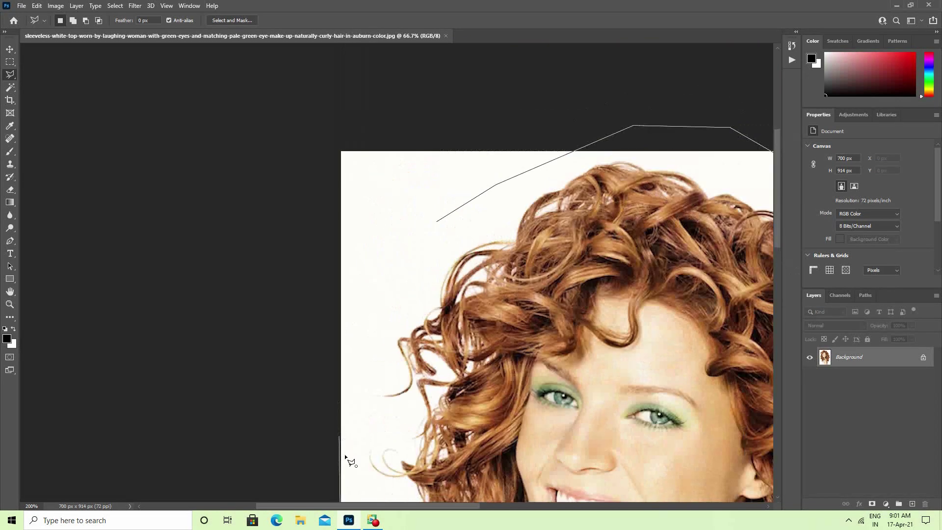
{"action": "key", "text": "ctrl+minus"}
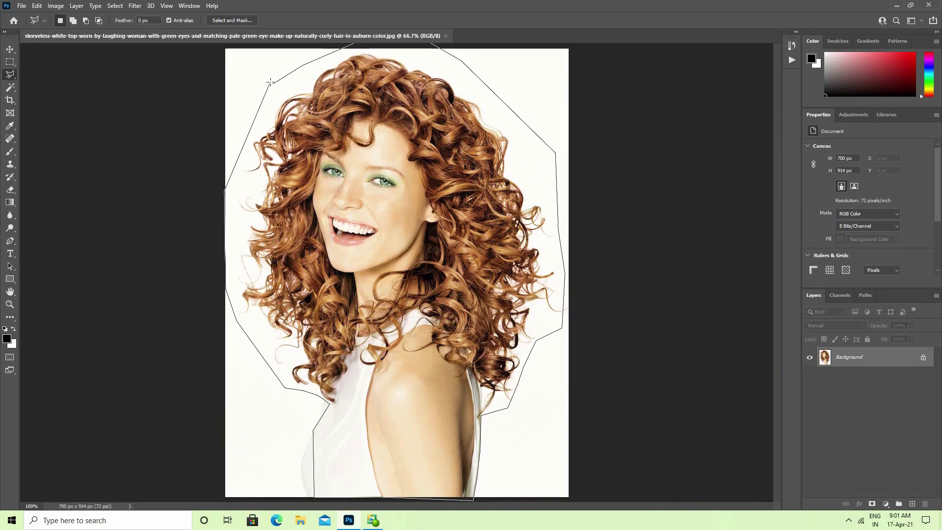
Step: Close the polygonal outline into an active selection and browse the Select menu commands
{"action": "left_click", "coordinate": [274, 84]}
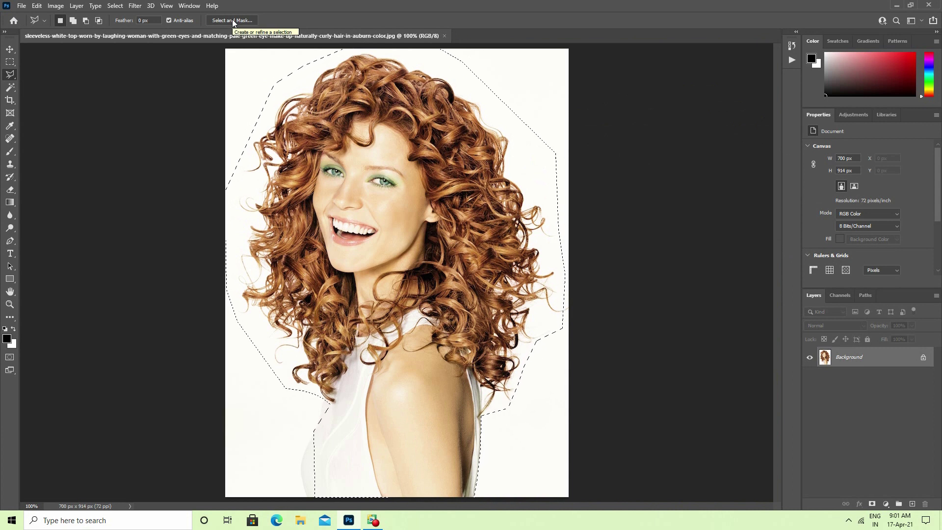
{"action": "left_click", "coordinate": [220, 18]}
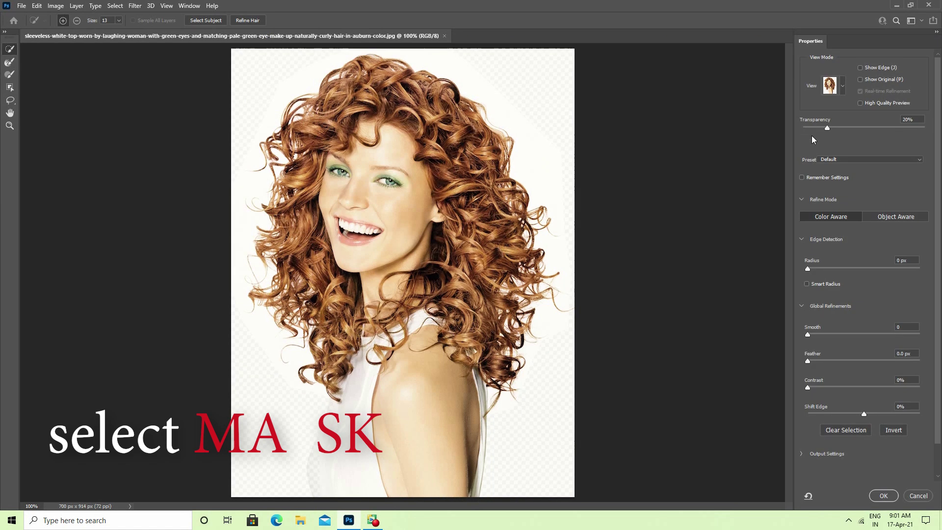
{"action": "left_click", "coordinate": [919, 495]}
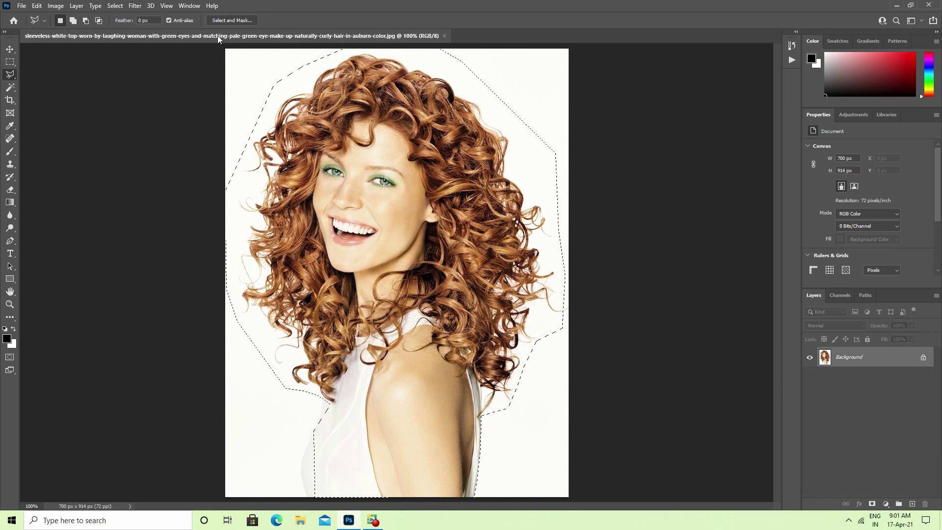
{"action": "left_click", "coordinate": [190, 5]}
{"action": "mouse_move", "coordinate": [166, 6]}
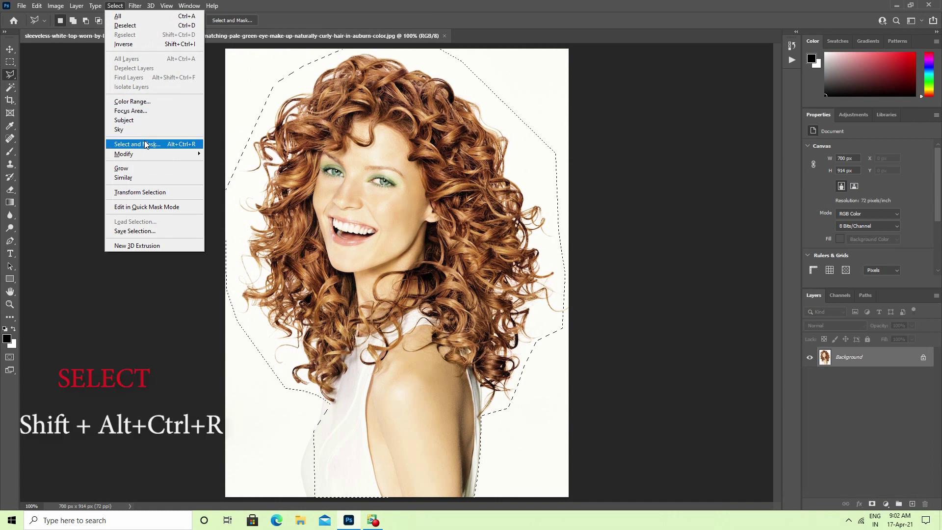
Step: Open Refine Edge, move its dialog aside, and enable Smart Radius
{"action": "left_click", "coordinate": [145, 144], "text": "shift"}
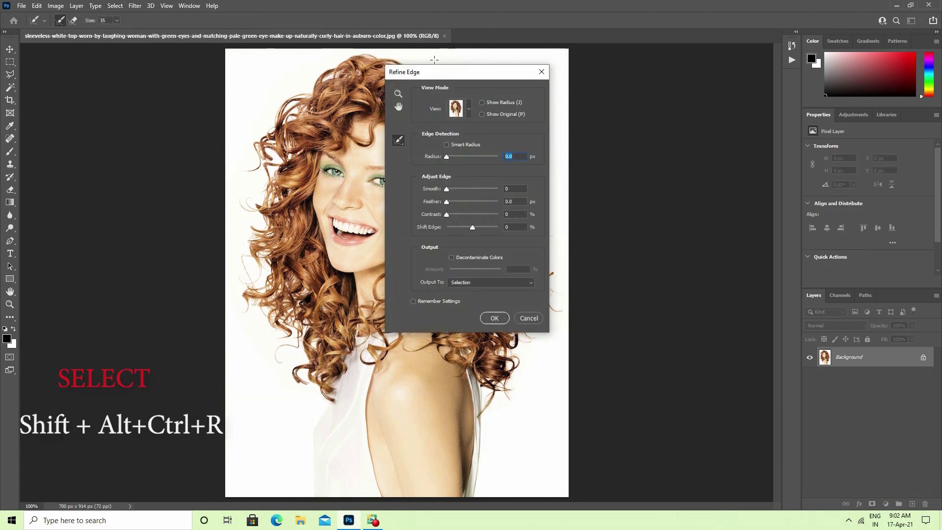
{"action": "left_click_drag", "start_coordinate": [441, 74], "coordinate": [645, 74]}
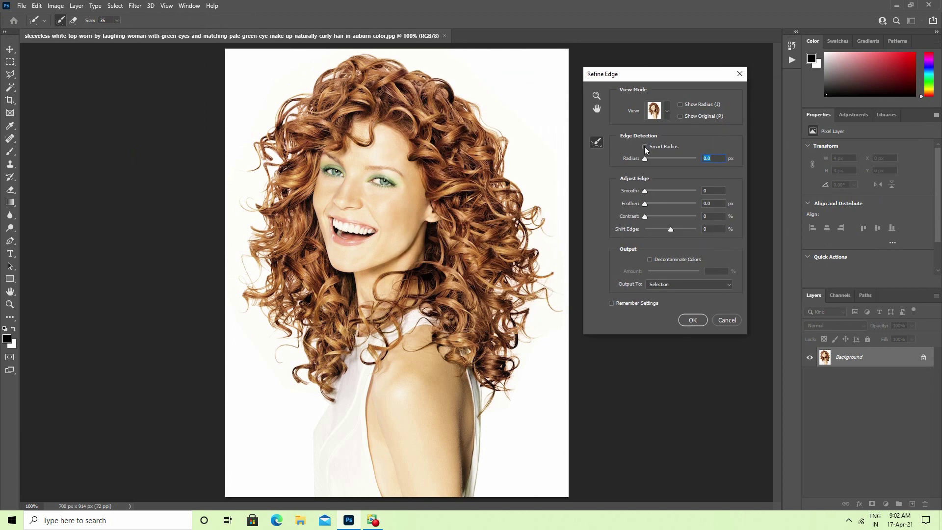
{"action": "left_click", "coordinate": [645, 147]}
{"action": "left_click", "coordinate": [667, 111]}
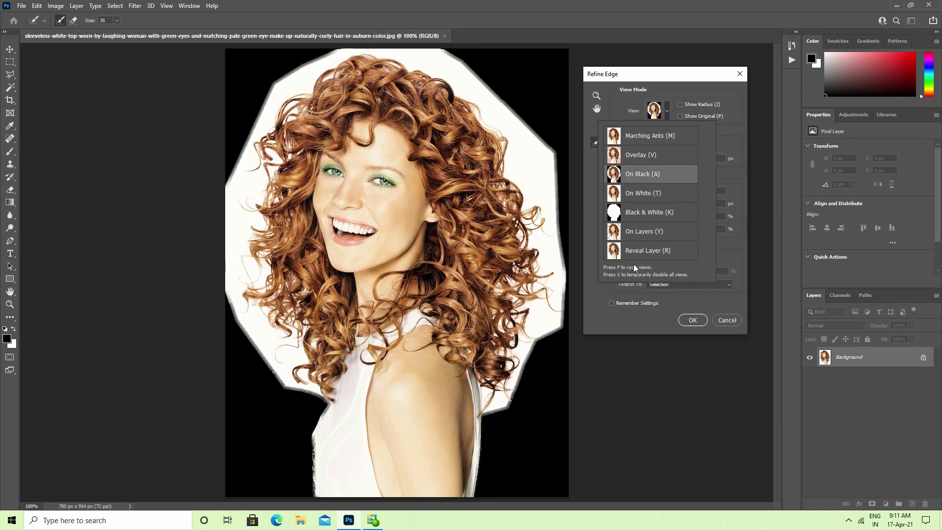
Step: Keep the On Black preview and brush the right and top hair edges with the Refine Radius Tool
{"action": "left_click", "coordinate": [599, 143]}
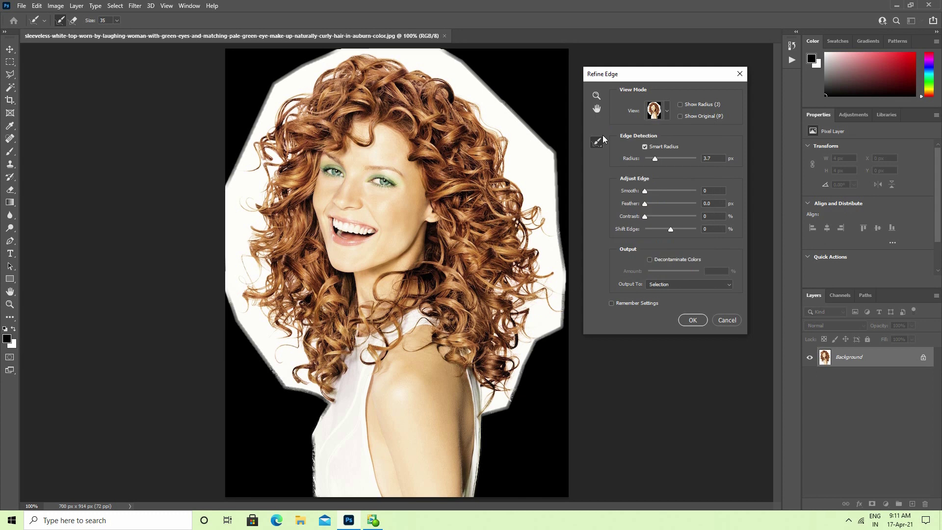
{"action": "left_click", "coordinate": [598, 142]}
{"action": "left_click", "coordinate": [596, 147]}
{"action": "left_click_drag", "start_coordinate": [545, 177], "coordinate": [491, 394]}
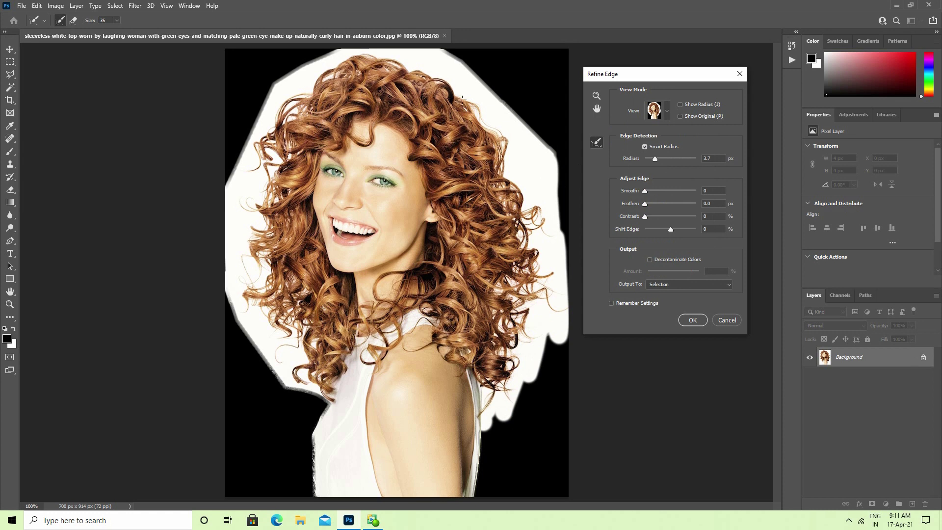
{"action": "mouse_move", "coordinate": [520, 204]}
{"action": "left_mouse_down"}
{"action": "mouse_move", "coordinate": [531, 312]}
{"action": "mouse_move", "coordinate": [499, 154]}
{"action": "mouse_move", "coordinate": [540, 144]}
{"action": "left_mouse_up"}
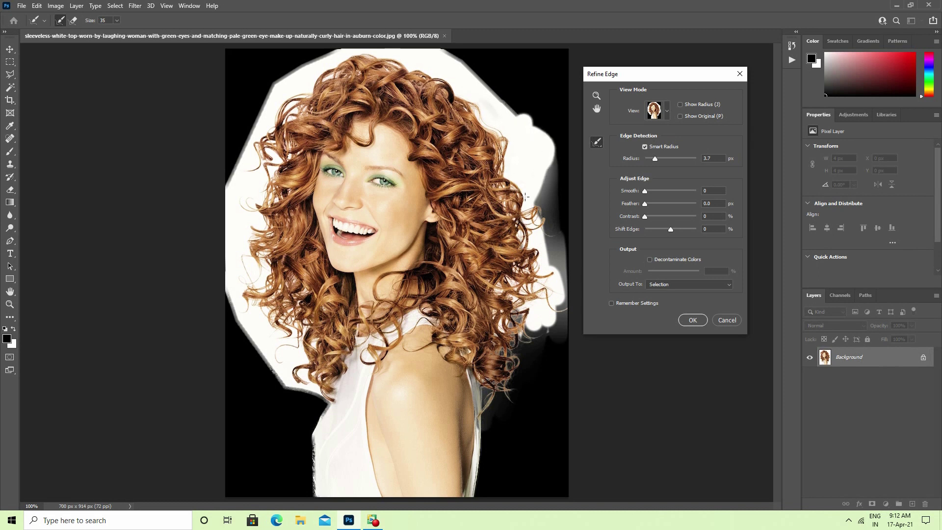
{"action": "mouse_move", "coordinate": [355, 46]}
{"action": "left_mouse_down"}
{"action": "mouse_move", "coordinate": [524, 125]}
{"action": "mouse_move", "coordinate": [517, 195]}
{"action": "mouse_move", "coordinate": [528, 342]}
{"action": "mouse_move", "coordinate": [517, 292]}
{"action": "left_mouse_up"}
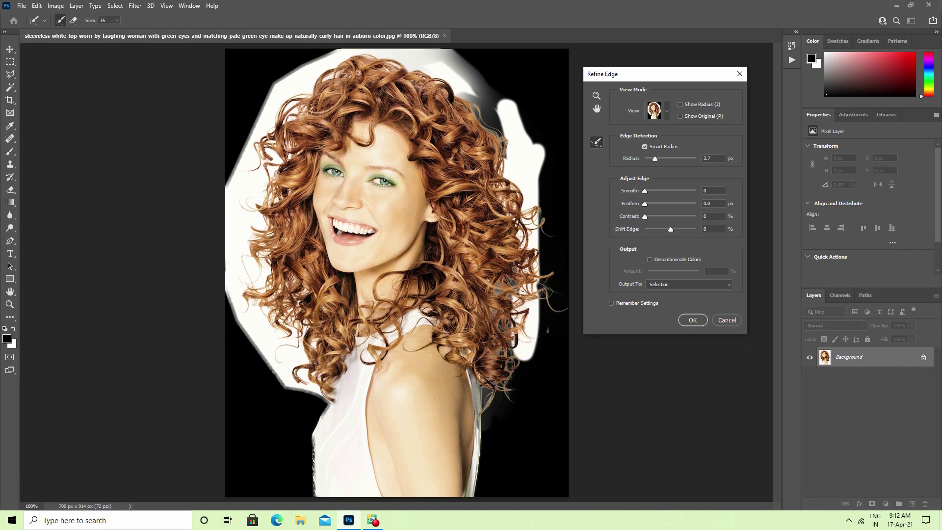
{"action": "mouse_move", "coordinate": [499, 131]}
{"action": "left_mouse_down"}
{"action": "mouse_move", "coordinate": [442, 70]}
{"action": "mouse_move", "coordinate": [274, 97]}
{"action": "mouse_move", "coordinate": [294, 103]}
{"action": "left_mouse_up"}
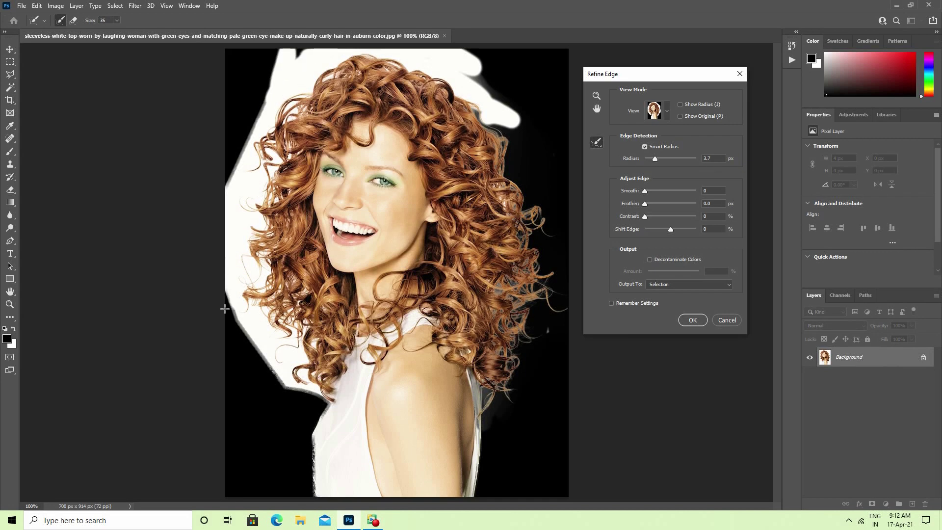
{"action": "mouse_move", "coordinate": [255, 323]}
{"action": "left_mouse_down"}
{"action": "mouse_move", "coordinate": [293, 384]}
{"action": "mouse_move", "coordinate": [321, 398]}
{"action": "left_mouse_up"}
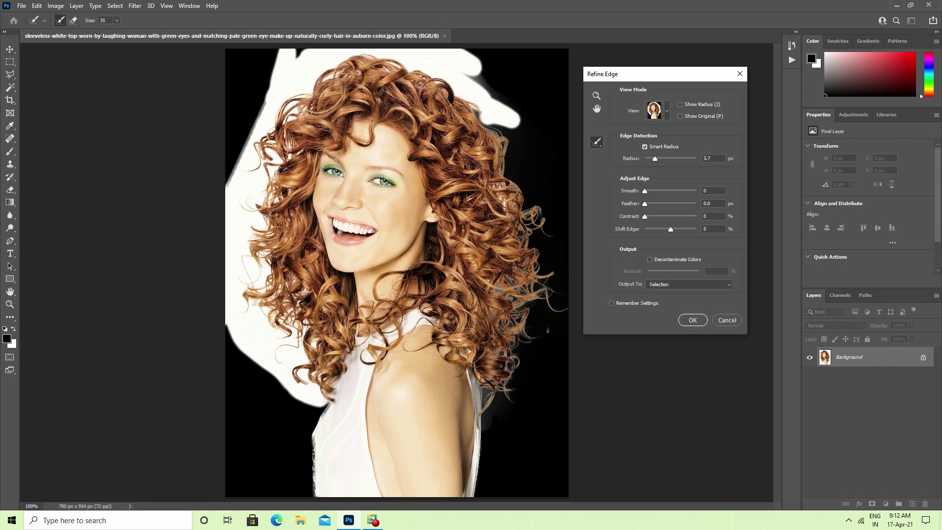
Step: Brush the left and top hair edges, with the Radius set to 0
{"action": "left_click_drag", "start_coordinate": [288, 130], "coordinate": [271, 145]}
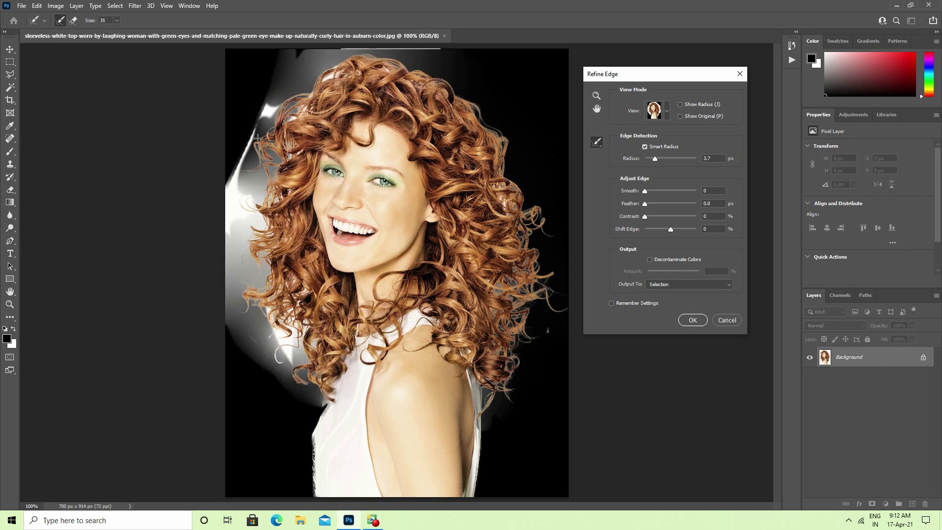
{"action": "mouse_move", "coordinate": [282, 93]}
{"action": "left_mouse_down"}
{"action": "mouse_move", "coordinate": [412, 66]}
{"action": "mouse_move", "coordinate": [309, 62]}
{"action": "mouse_move", "coordinate": [240, 196]}
{"action": "mouse_move", "coordinate": [235, 167]}
{"action": "mouse_move", "coordinate": [267, 324]}
{"action": "mouse_move", "coordinate": [321, 405]}
{"action": "mouse_move", "coordinate": [292, 277]}
{"action": "mouse_move", "coordinate": [262, 258]}
{"action": "mouse_move", "coordinate": [288, 205]}
{"action": "mouse_move", "coordinate": [268, 182]}
{"action": "mouse_move", "coordinate": [288, 156]}
{"action": "mouse_move", "coordinate": [356, 142]}
{"action": "left_mouse_up"}
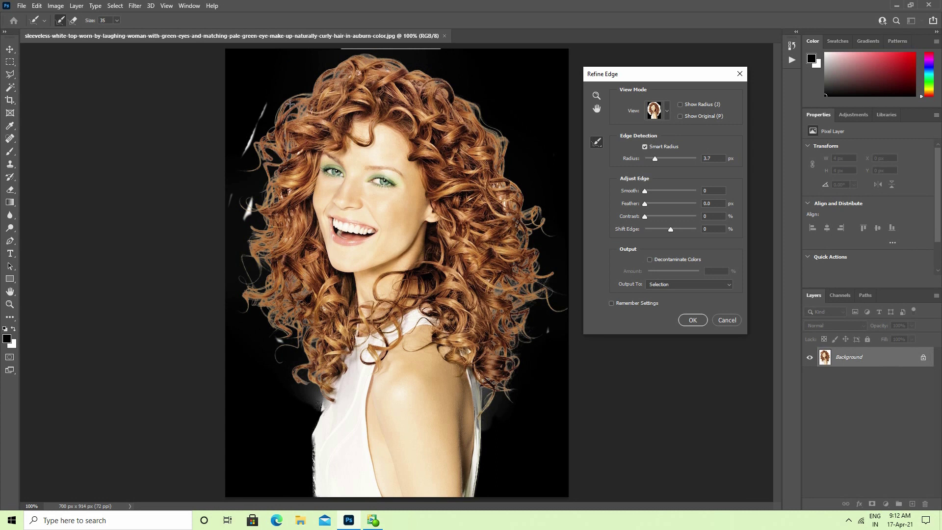
{"action": "mouse_move", "coordinate": [291, 104]}
{"action": "left_mouse_down"}
{"action": "mouse_move", "coordinate": [255, 125]}
{"action": "mouse_move", "coordinate": [240, 250]}
{"action": "mouse_move", "coordinate": [303, 359]}
{"action": "mouse_move", "coordinate": [274, 366]}
{"action": "mouse_move", "coordinate": [319, 397]}
{"action": "mouse_move", "coordinate": [312, 339]}
{"action": "mouse_move", "coordinate": [340, 321]}
{"action": "left_mouse_up"}
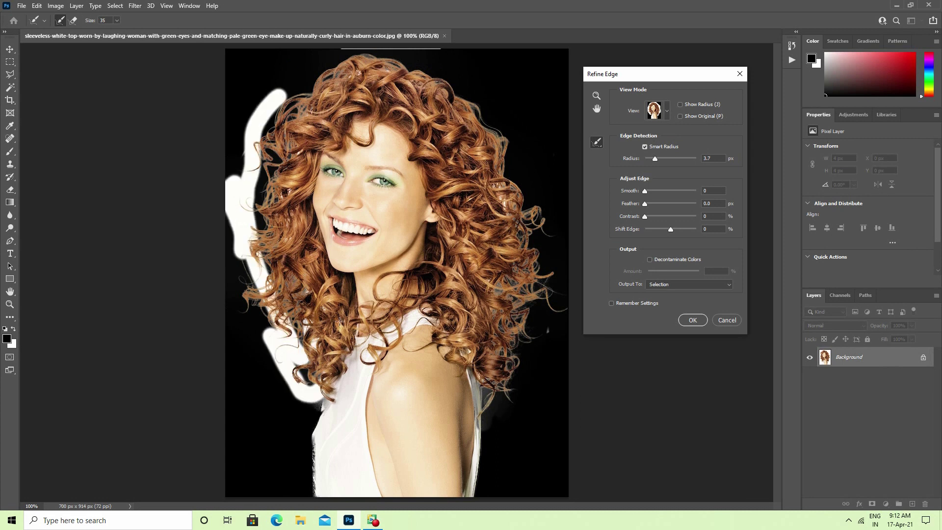
{"action": "mouse_move", "coordinate": [288, 176]}
{"action": "left_mouse_down"}
{"action": "mouse_move", "coordinate": [331, 78]}
{"action": "mouse_move", "coordinate": [439, 58]}
{"action": "mouse_move", "coordinate": [426, 59]}
{"action": "left_mouse_up"}
{"action": "mouse_move", "coordinate": [258, 125]}
{"action": "left_mouse_down"}
{"action": "mouse_move", "coordinate": [236, 201]}
{"action": "mouse_move", "coordinate": [267, 334]}
{"action": "mouse_move", "coordinate": [245, 372]}
{"action": "mouse_move", "coordinate": [315, 343]}
{"action": "mouse_move", "coordinate": [324, 398]}
{"action": "left_mouse_up"}
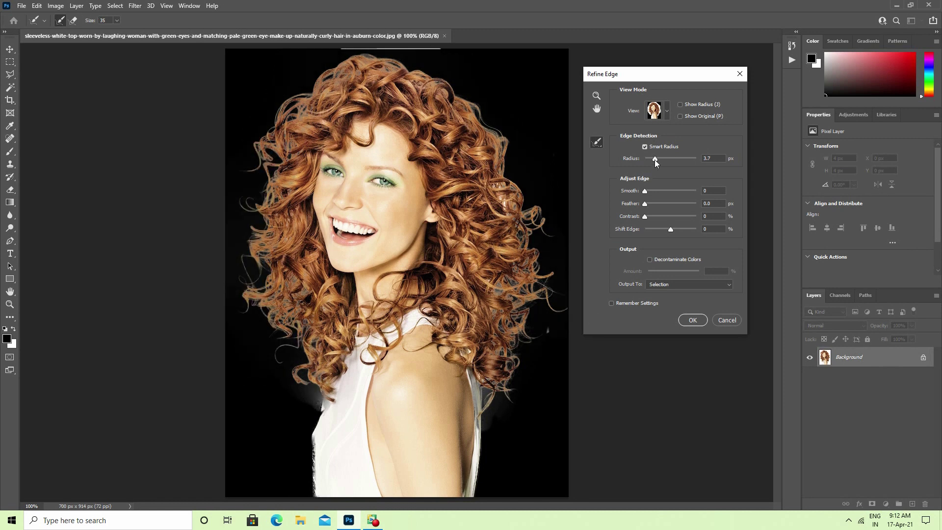
{"action": "mouse_move", "coordinate": [654, 160]}
{"action": "left_mouse_down"}
{"action": "mouse_move", "coordinate": [638, 163]}
{"action": "mouse_move", "coordinate": [705, 157]}
{"action": "mouse_move", "coordinate": [639, 171]}
{"action": "left_mouse_up"}
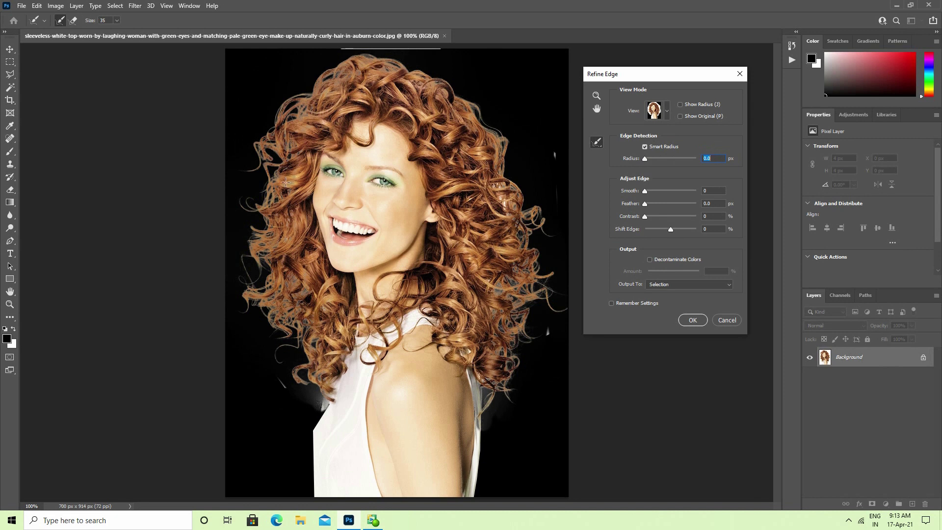
{"action": "mouse_move", "coordinate": [331, 53]}
{"action": "left_mouse_down"}
{"action": "mouse_move", "coordinate": [472, 56]}
{"action": "mouse_move", "coordinate": [511, 227]}
{"action": "mouse_move", "coordinate": [474, 358]}
{"action": "mouse_move", "coordinate": [498, 167]}
{"action": "left_mouse_up"}
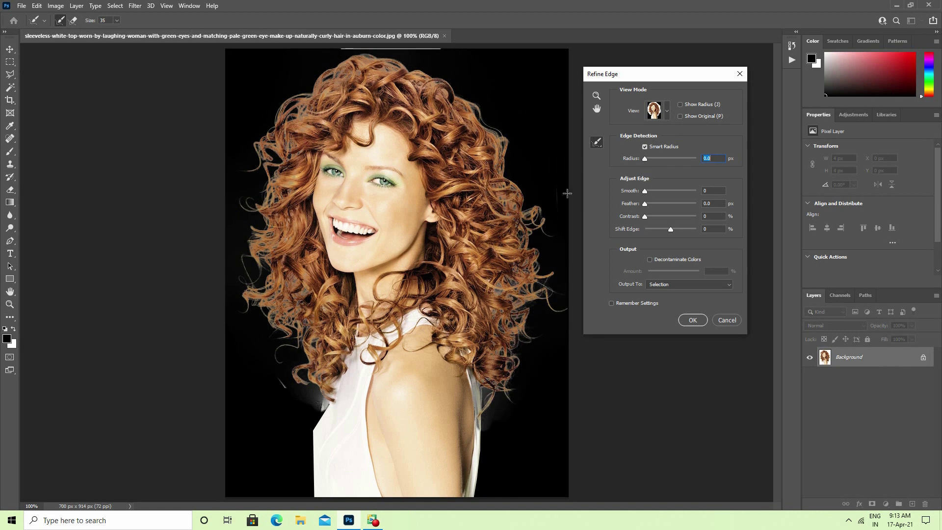
Step: Tick Decontaminate Colors and output to New Layer with Layer Mask
{"action": "left_click", "coordinate": [650, 260]}
{"action": "left_click", "coordinate": [671, 286]}
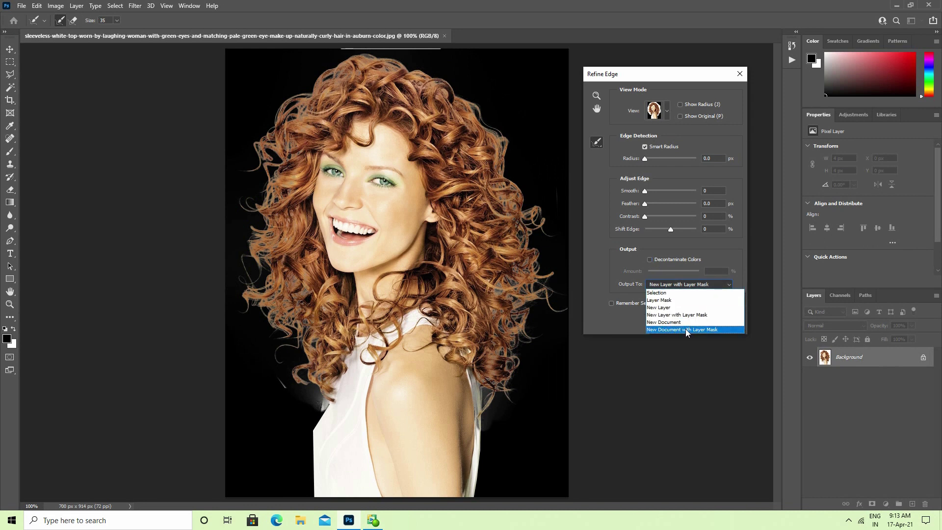
{"action": "left_click", "coordinate": [684, 316]}
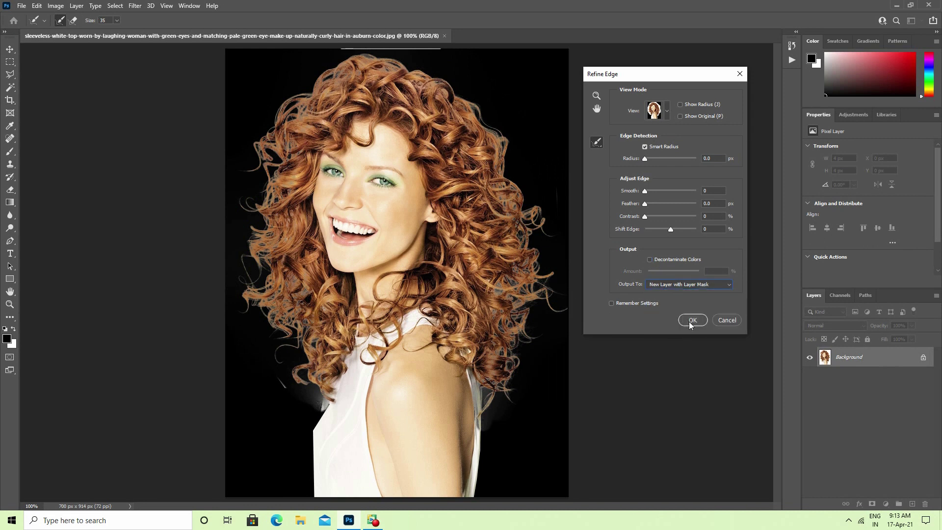
Step: Apply the refinement to a masked Background copy layer and hide the white Background layer
{"action": "left_click", "coordinate": [692, 320]}
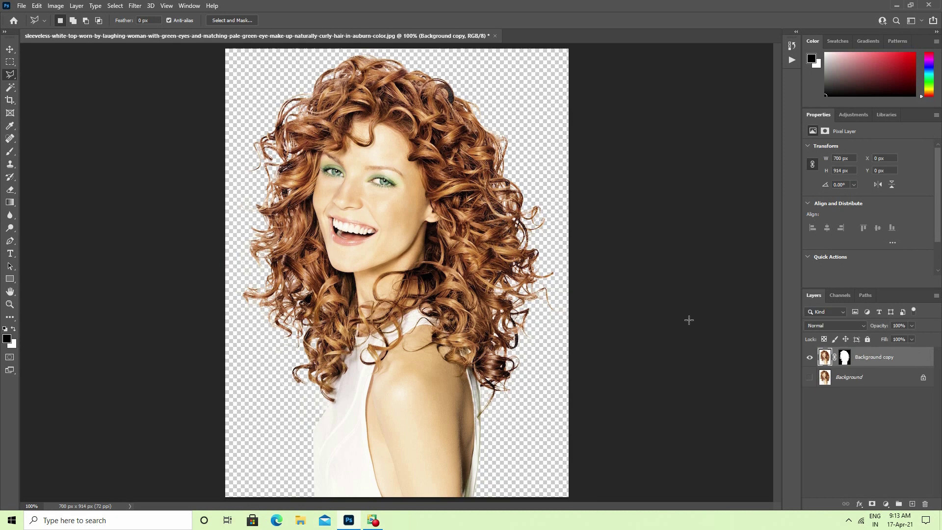
{"action": "left_click", "coordinate": [810, 358]}
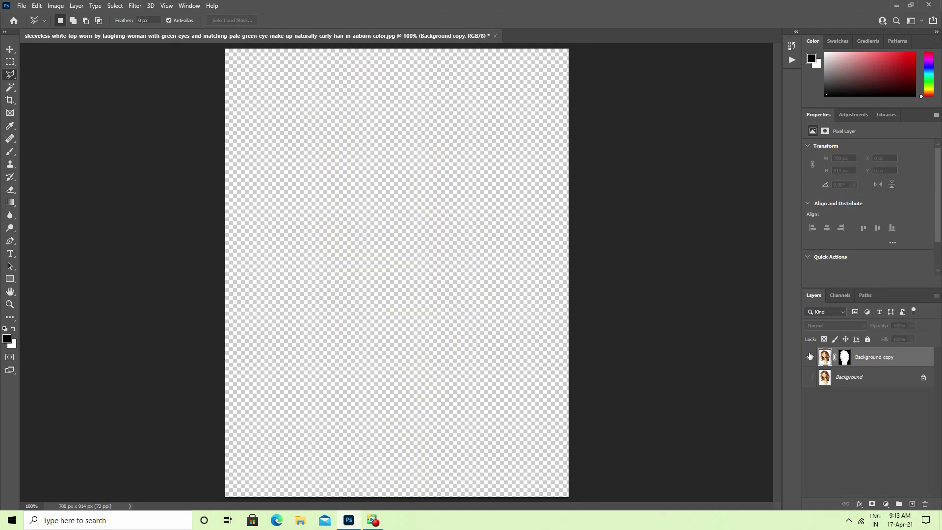
{"action": "left_click", "coordinate": [810, 356]}
{"action": "left_click", "coordinate": [809, 378]}
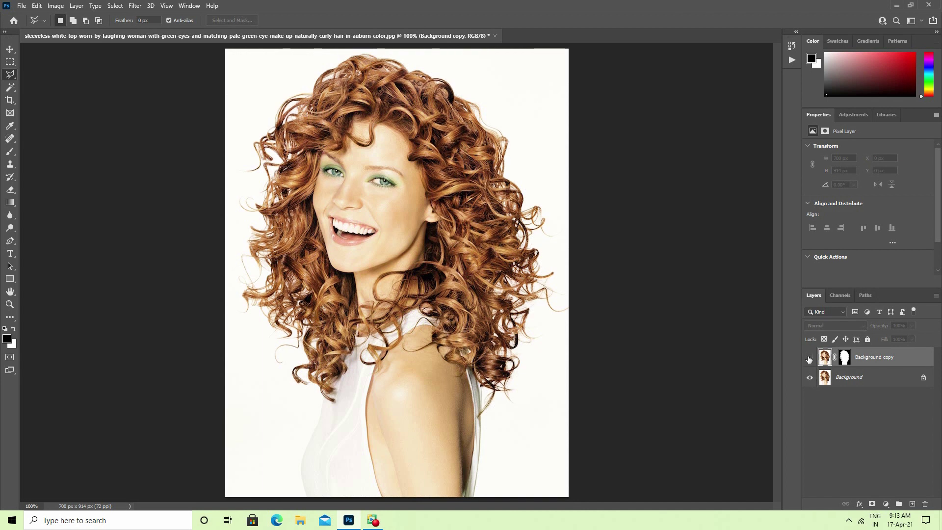
{"action": "left_click", "coordinate": [810, 359]}
{"action": "left_click", "coordinate": [810, 378]}
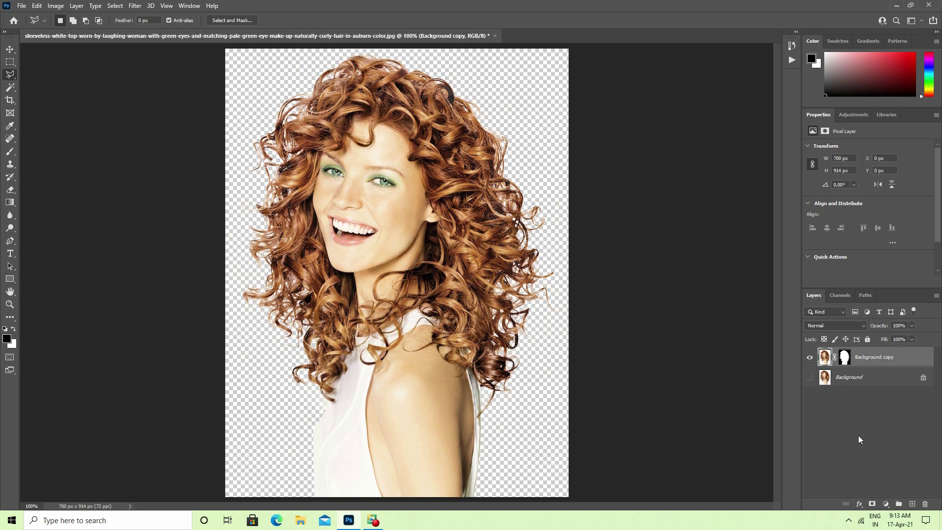
{"action": "left_click", "coordinate": [833, 380]}
{"action": "left_click", "coordinate": [885, 504]}
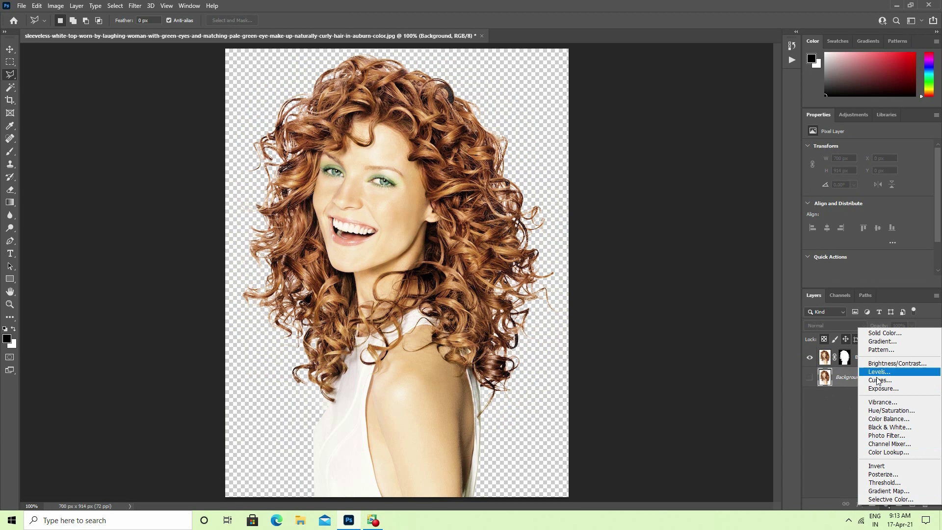
Step: Add a #802323 Solid Color fill layer and zoom in to check the hair edges
{"action": "left_click", "coordinate": [892, 333]}
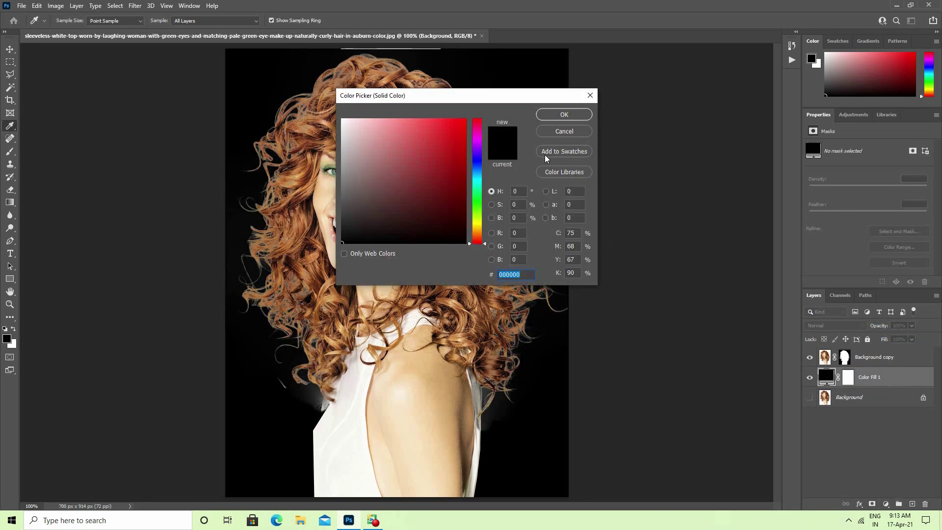
{"action": "left_click", "coordinate": [432, 182]}
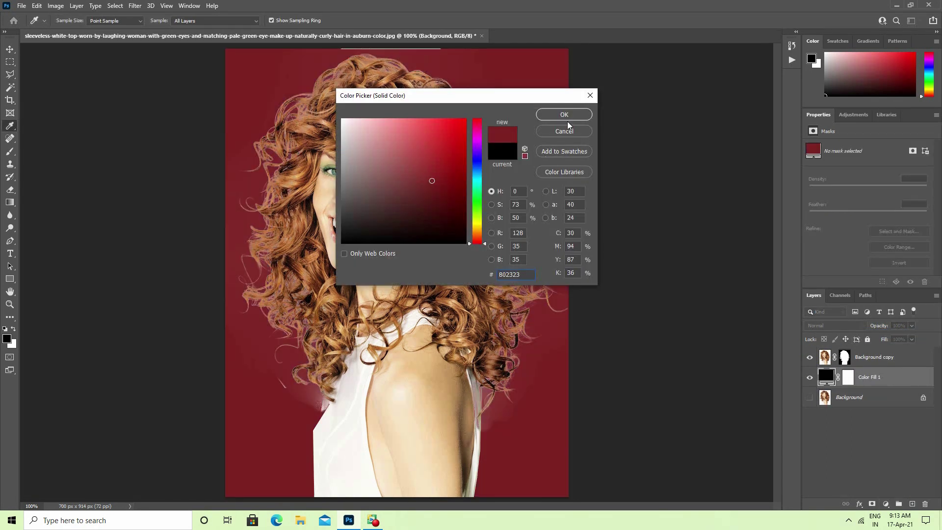
{"action": "left_click", "coordinate": [555, 114]}
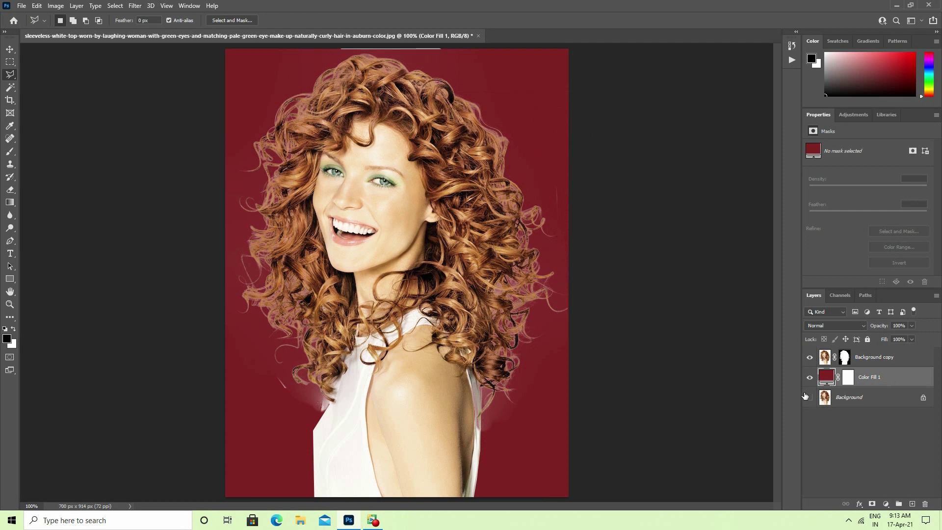
{"action": "key", "text": "ctrl+plus"}
{"action": "key", "text": "ctrl+plus"}
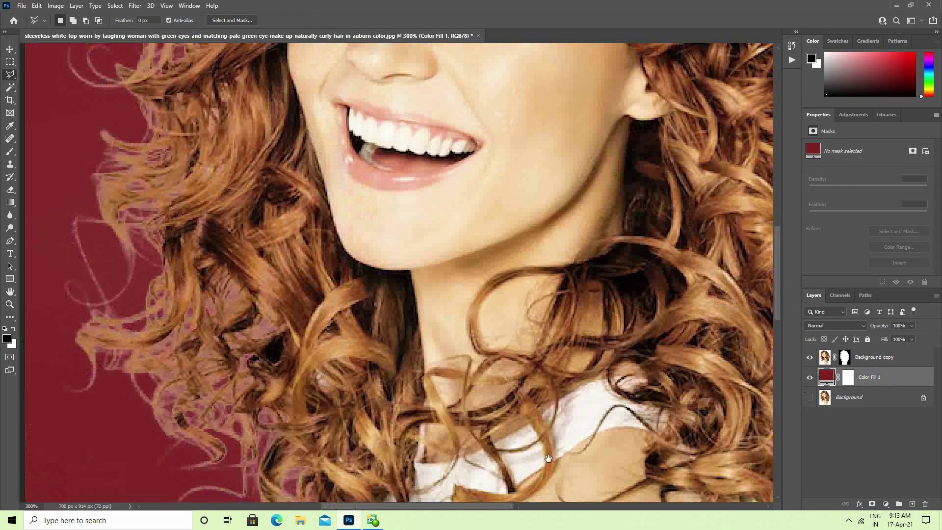
{"action": "key", "text": "ctrl+minus"}
{"action": "key", "text": "ctrl+0"}
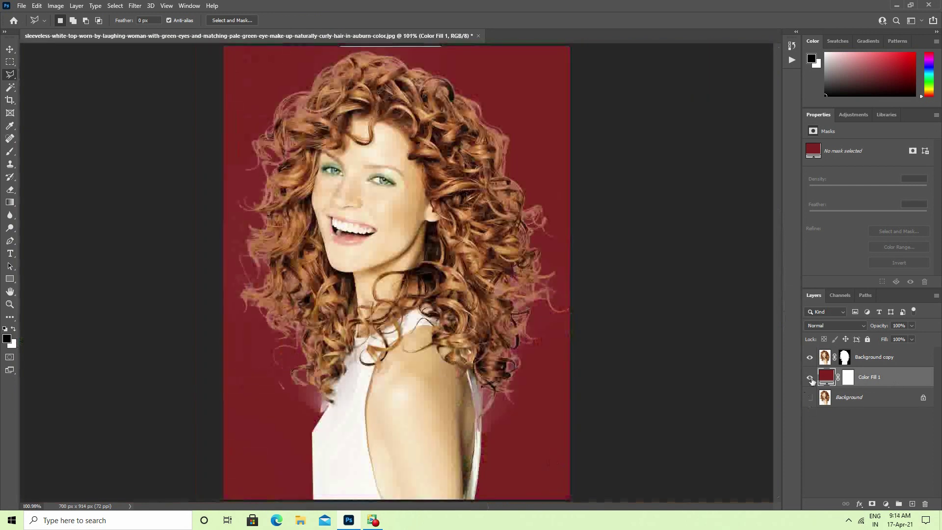
Step: Minimize Photoshop and load the remove.bg website
{"action": "left_click", "coordinate": [897, 5]}
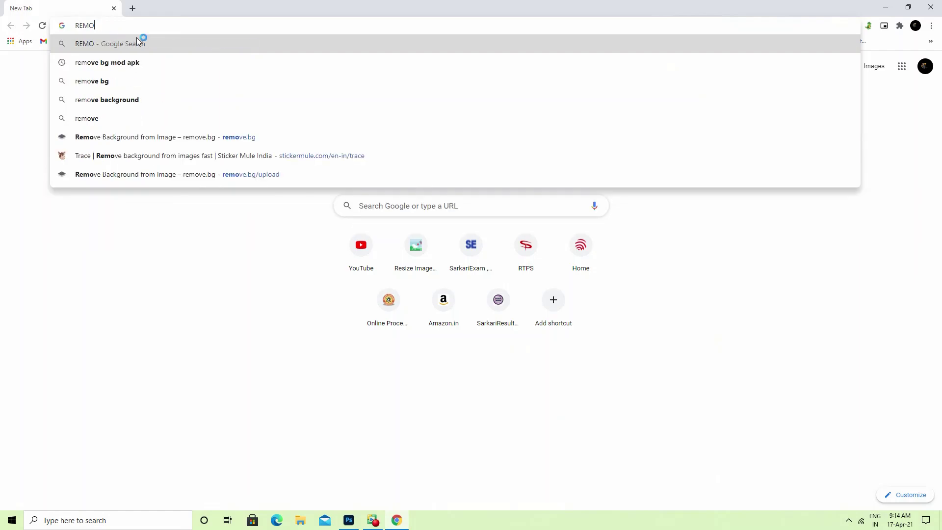
{"action": "type", "text": "bg"}
{"action": "key", "text": "Return"}
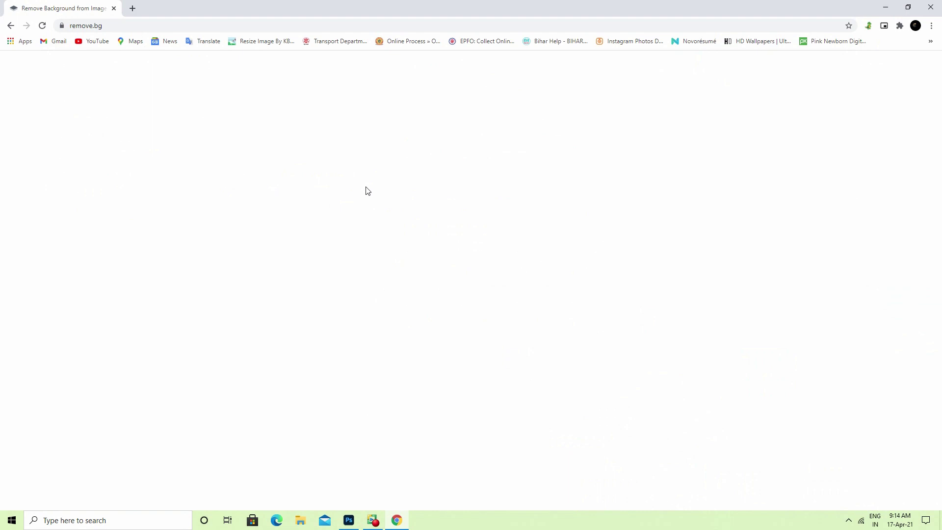
Step: Upload the curly-haired woman photo from Downloads and download the full-size HD cutout
{"action": "left_click", "coordinate": [588, 268]}
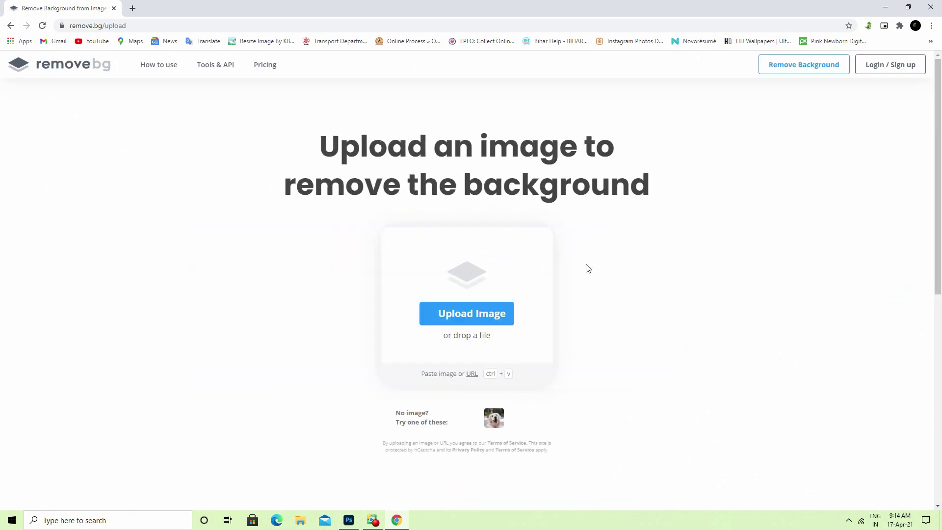
{"action": "left_click", "coordinate": [467, 313]}
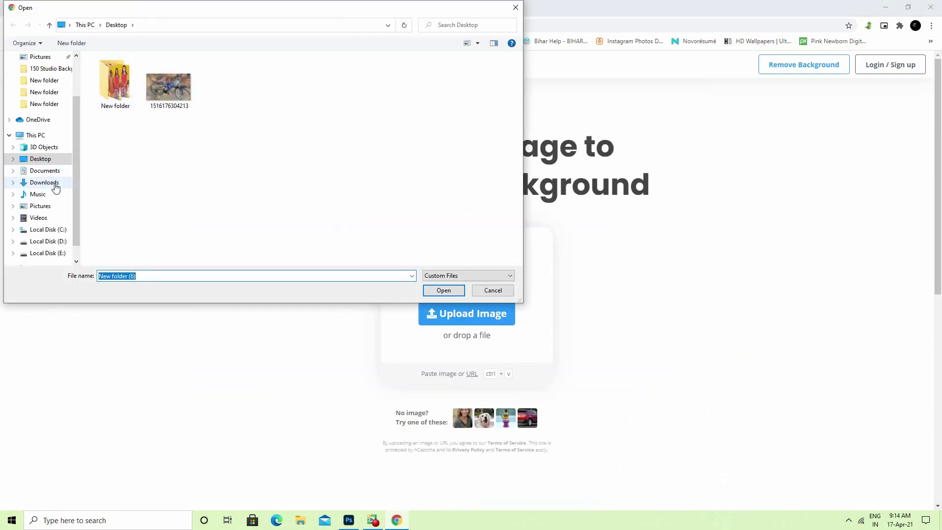
{"action": "left_click", "coordinate": [57, 188]}
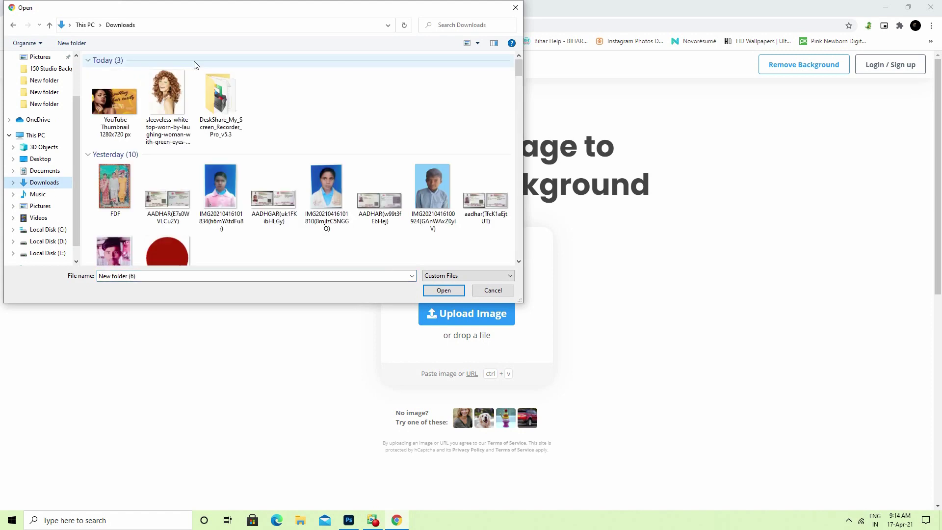
{"action": "double_click", "coordinate": [169, 101]}
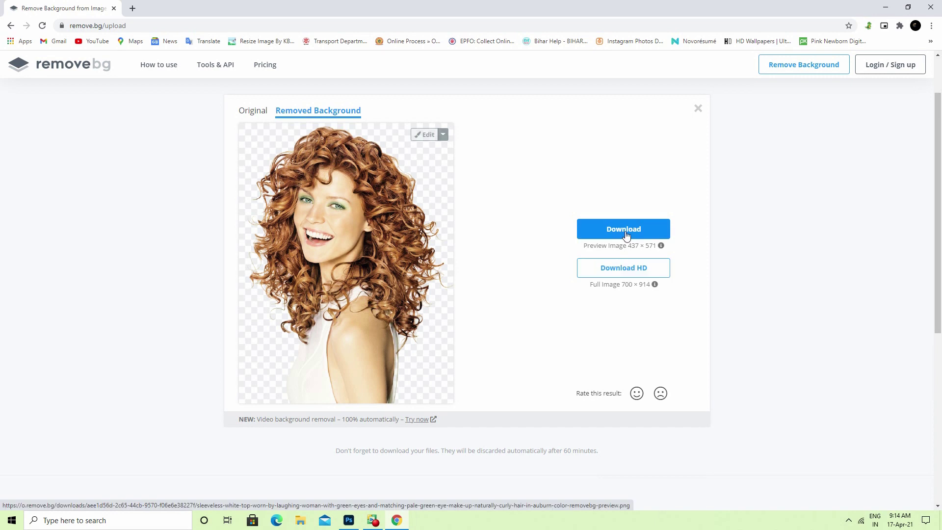
{"action": "left_click", "coordinate": [625, 267]}
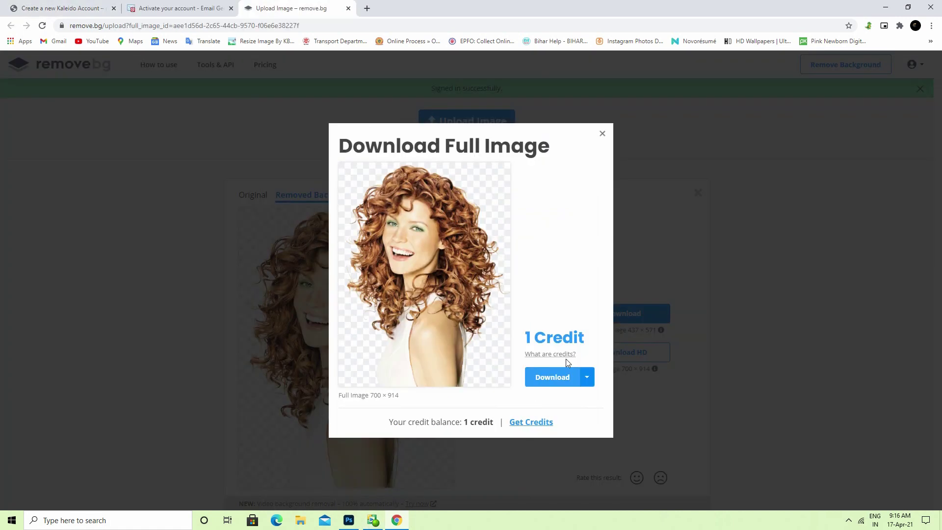
{"action": "left_click", "coordinate": [550, 377]}
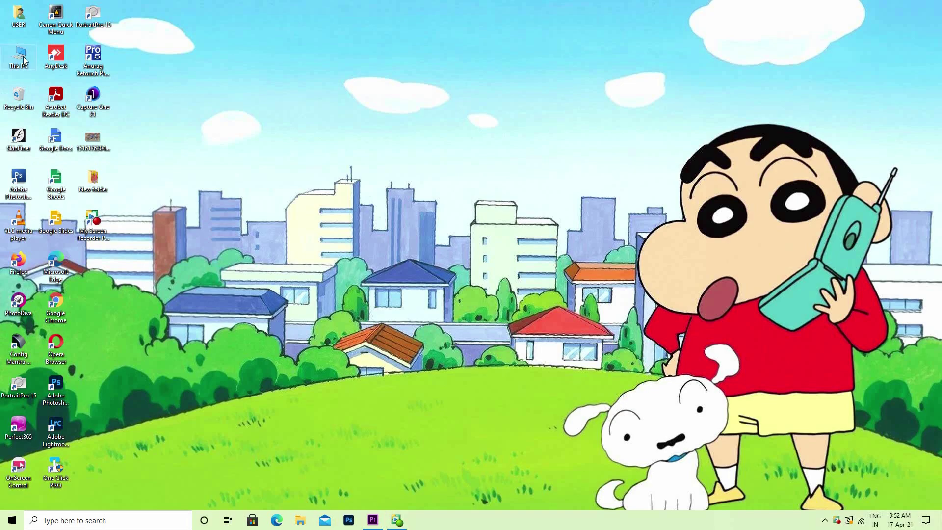
Step: Find the downloaded cutout PNG in This PC > Downloads and preview it in Photos
{"action": "double_click", "coordinate": [19, 56]}
{"action": "left_click", "coordinate": [44, 230]}
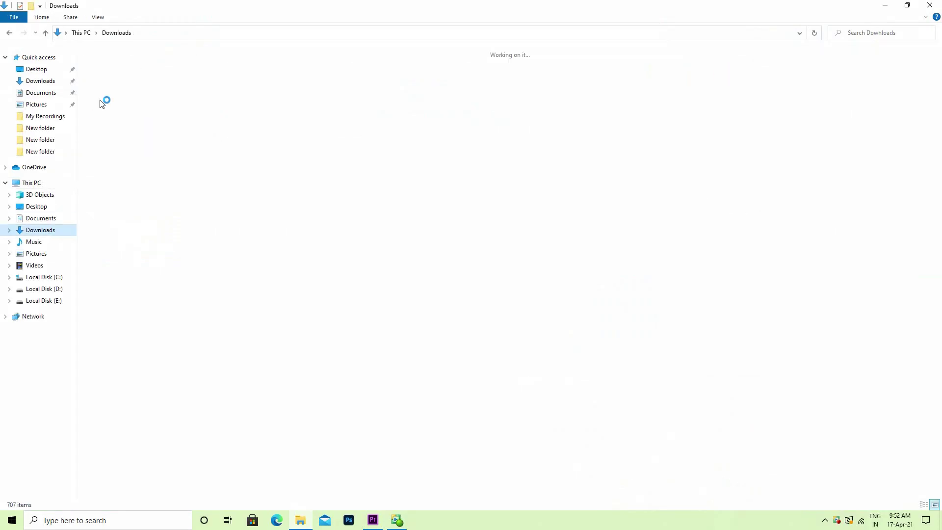
{"action": "double_click", "coordinate": [106, 96]}
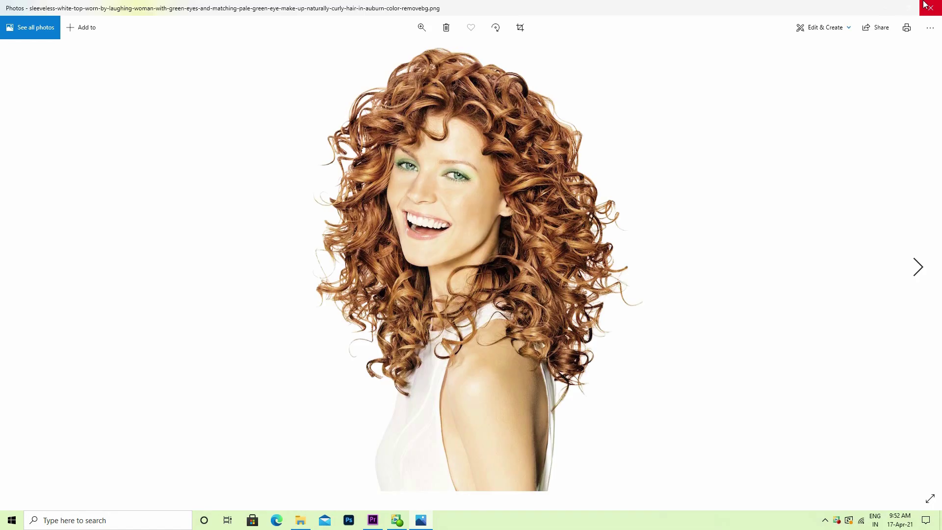
{"action": "left_click", "coordinate": [929, 7]}
Step: Drag the cutout PNG into Photoshop to open it at 700 × 914 px
{"action": "left_click_drag", "start_coordinate": [112, 94], "coordinate": [356, 523]}
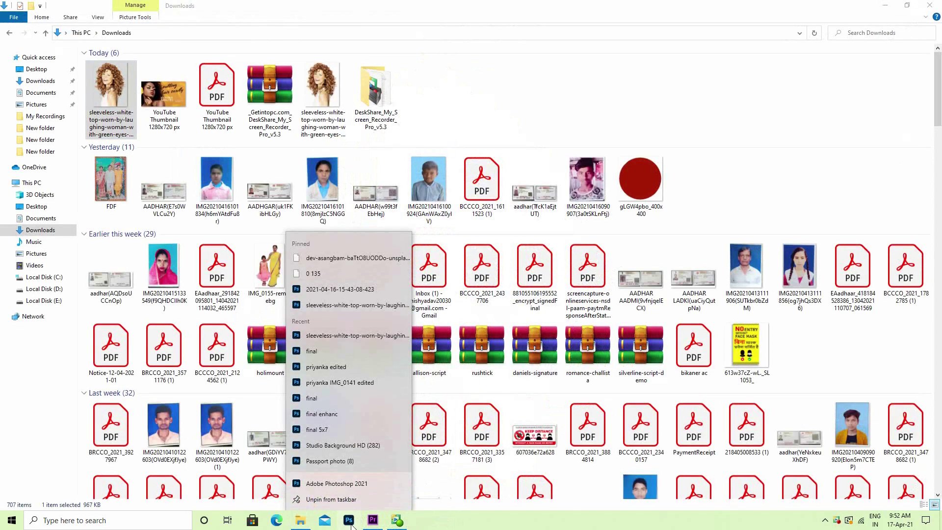
{"action": "left_click", "coordinate": [466, 388]}
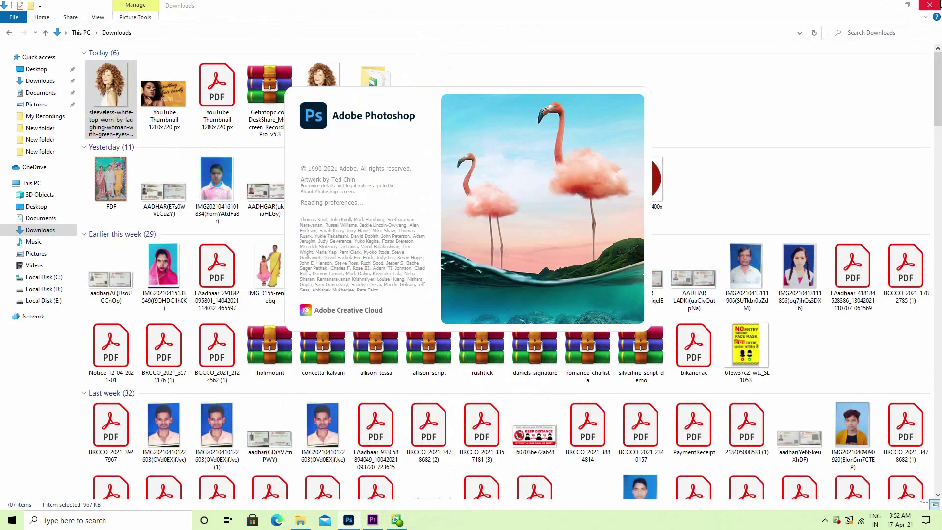
{"action": "left_click", "coordinate": [936, 5]}
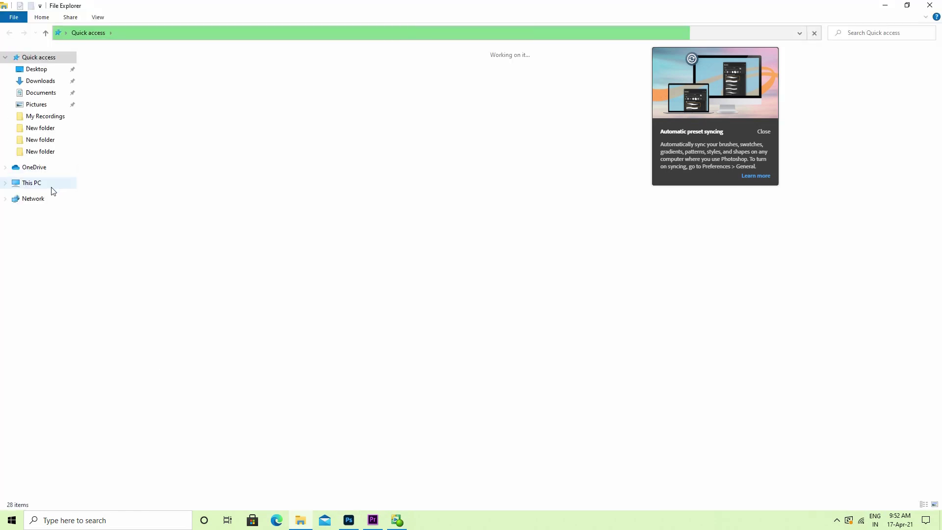
{"action": "mouse_move", "coordinate": [122, 155]}
{"action": "left_mouse_down"}
{"action": "mouse_move", "coordinate": [356, 525]}
{"action": "mouse_move", "coordinate": [380, 290]}
{"action": "left_mouse_up"}
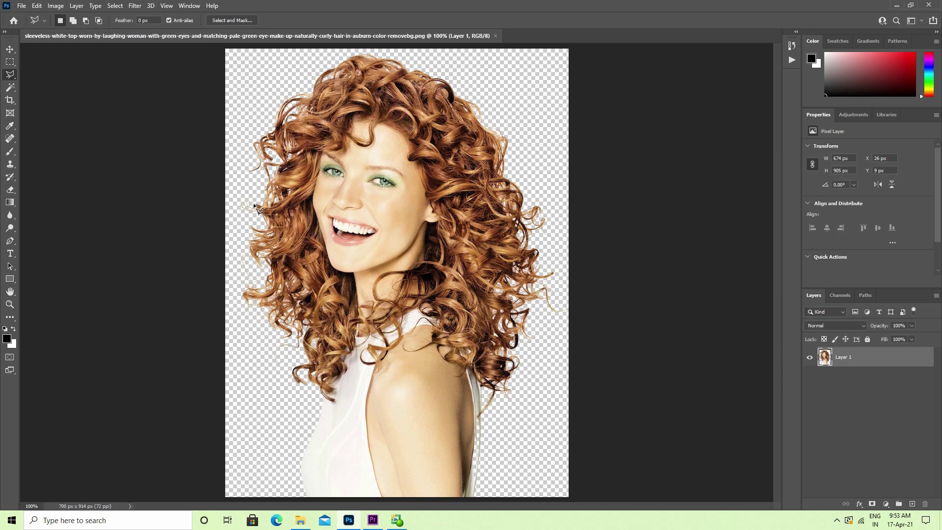
Step: With the Move Tool active, open DG (15).jpg from E:\background hd as a second document
{"action": "key", "text": "v"}
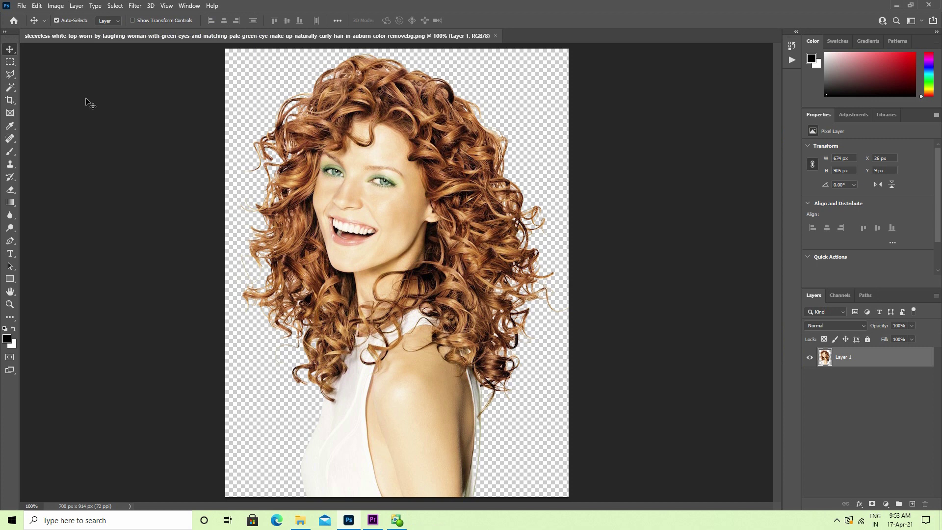
{"action": "left_click", "coordinate": [21, 5]}
{"action": "key", "text": "Escape"}
{"action": "key", "text": "ctrl+o"}
{"action": "left_click", "coordinate": [47, 308]}
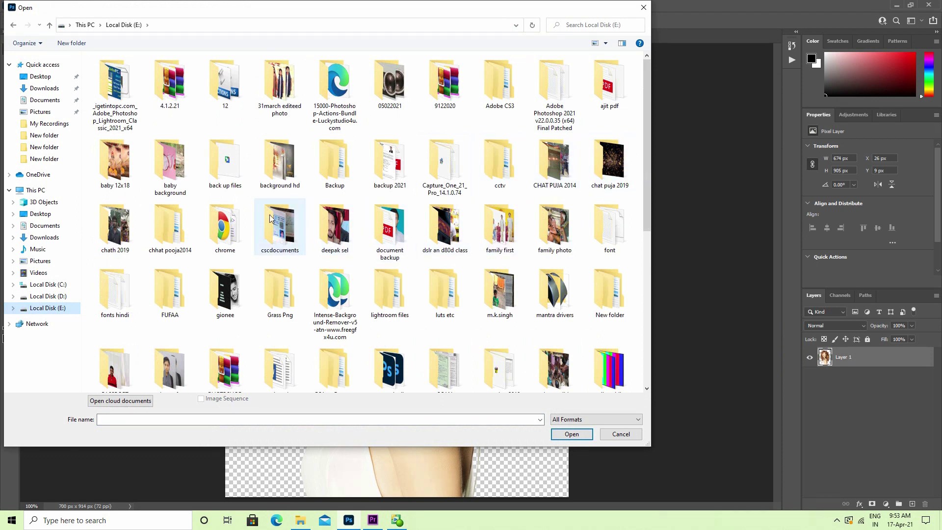
{"action": "double_click", "coordinate": [271, 168]}
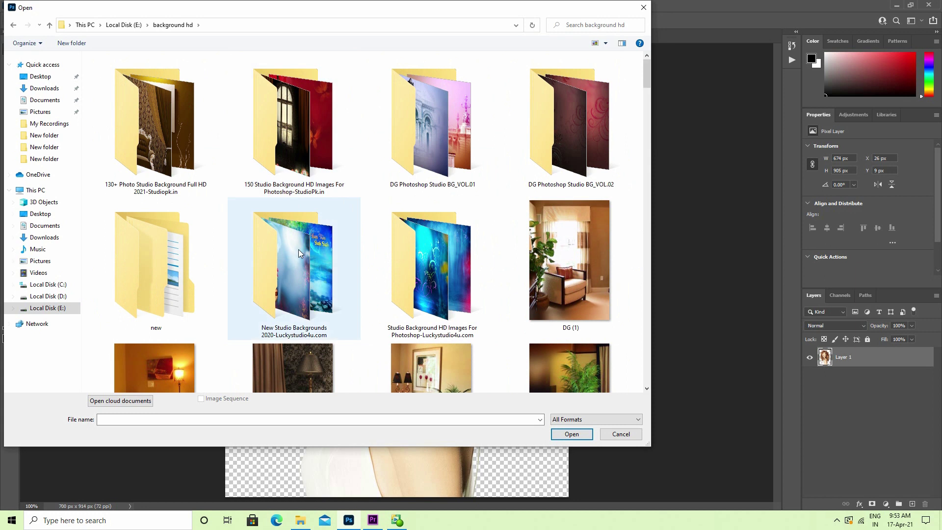
{"action": "scroll", "coordinate": [560, 271], "scroll_direction": "down", "scroll_amount": 2}
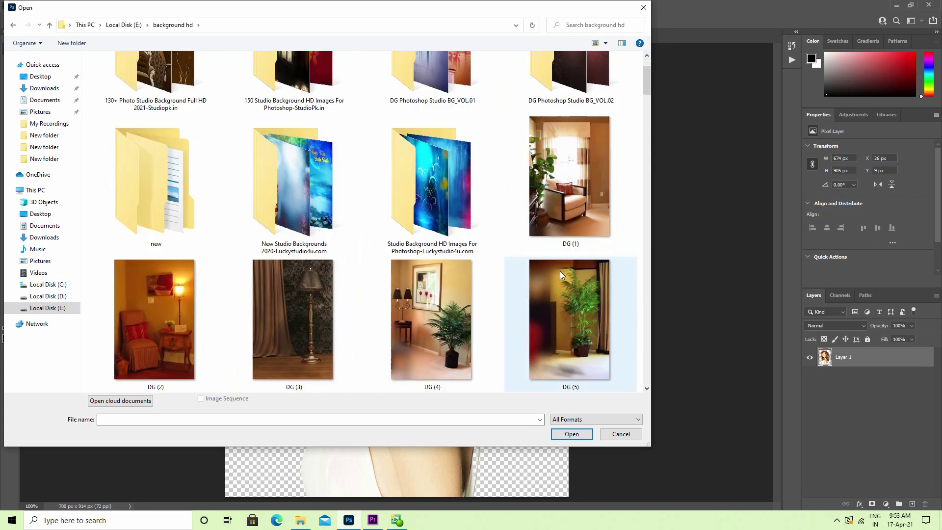
{"action": "scroll", "coordinate": [560, 271], "scroll_direction": "down", "scroll_amount": 3}
{"action": "scroll", "coordinate": [459, 299], "scroll_direction": "down", "scroll_amount": 5}
{"action": "left_click", "coordinate": [292, 325]}
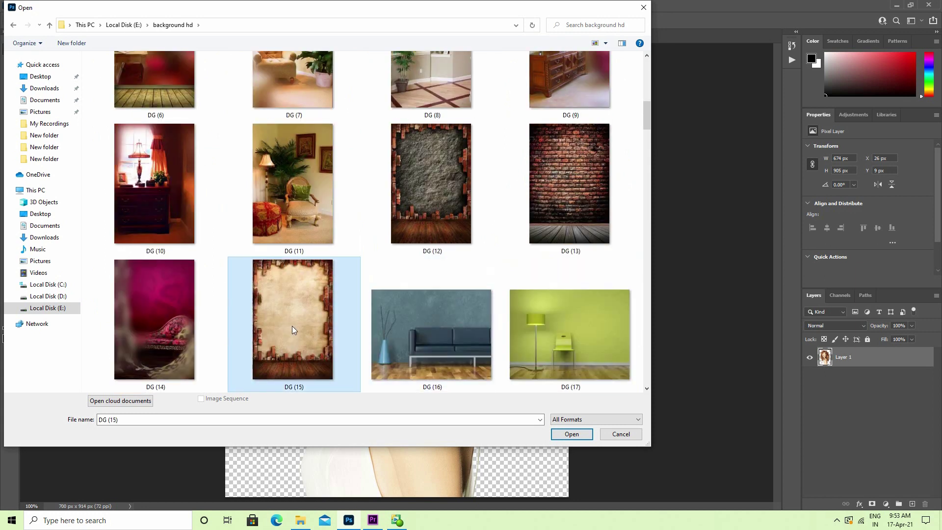
{"action": "left_click", "coordinate": [572, 435]}
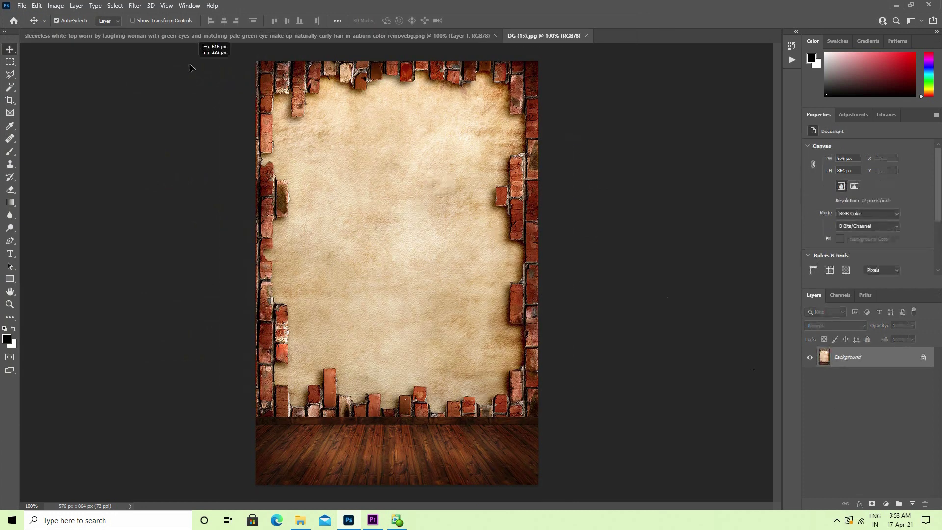
Step: Place DG (15) beneath the woman, scaled to about 131% to fill the canvas, and raise her slightly
{"action": "left_click_drag", "start_coordinate": [191, 67], "coordinate": [539, 334]}
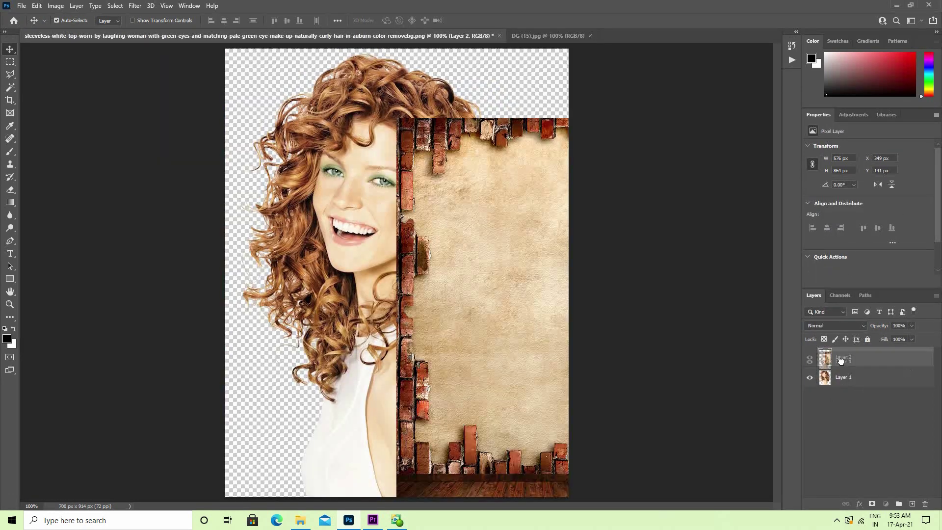
{"action": "left_click_drag", "start_coordinate": [844, 386], "coordinate": [844, 352]}
{"action": "key", "text": "ctrl+t"}
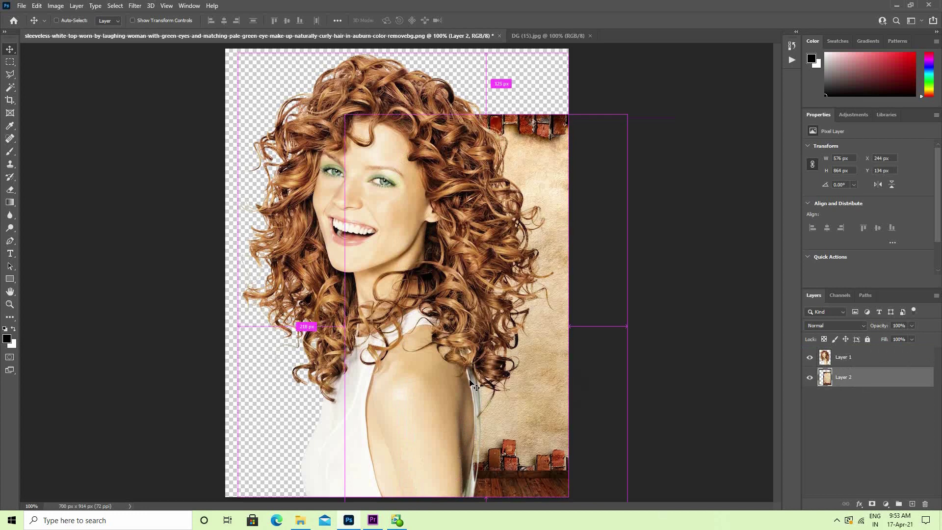
{"action": "left_click_drag", "start_coordinate": [345, 115], "coordinate": [287, 28]}
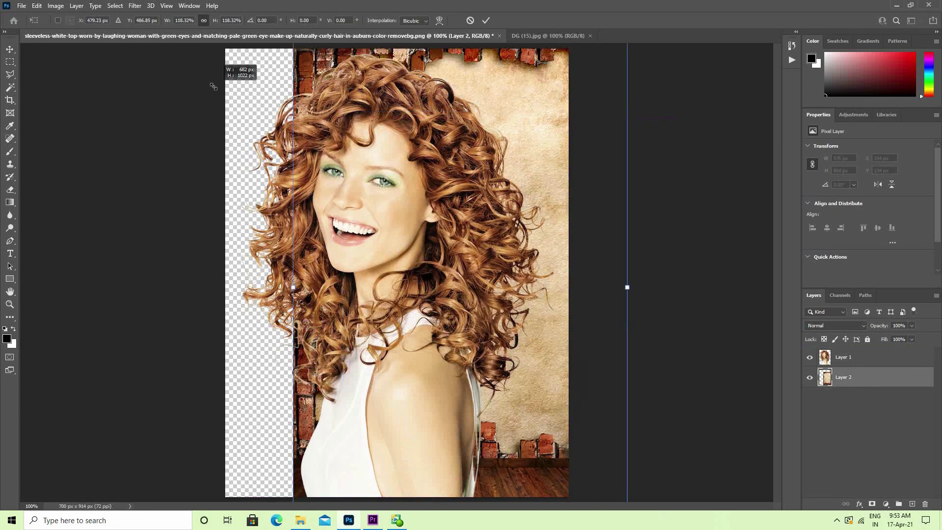
{"action": "left_click_drag", "start_coordinate": [531, 333], "coordinate": [471, 354]}
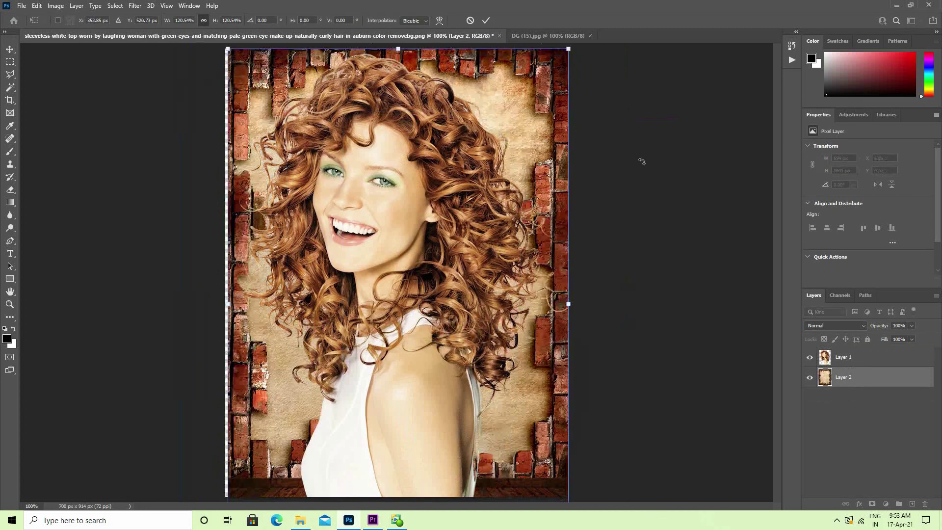
{"action": "left_click_drag", "start_coordinate": [569, 49], "coordinate": [599, 24]}
{"action": "left_click_drag", "start_coordinate": [560, 206], "coordinate": [549, 204]}
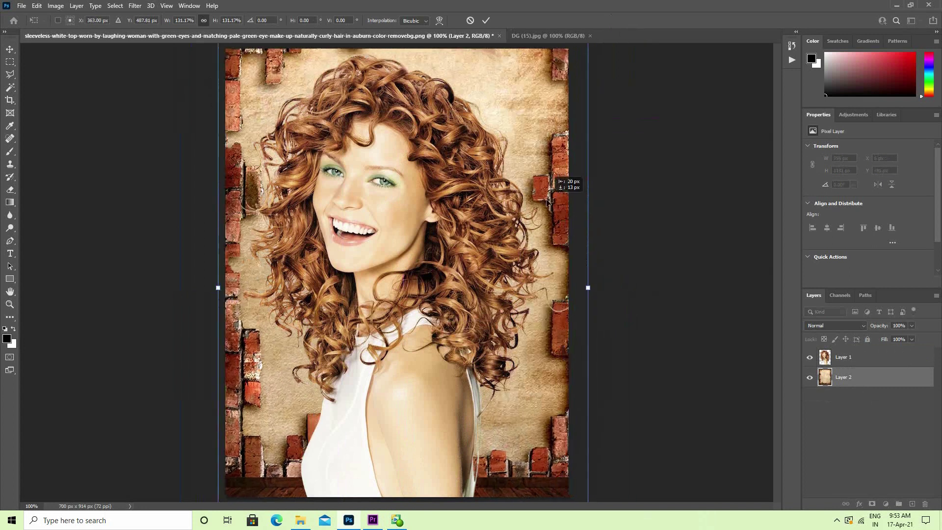
{"action": "key", "text": "Return"}
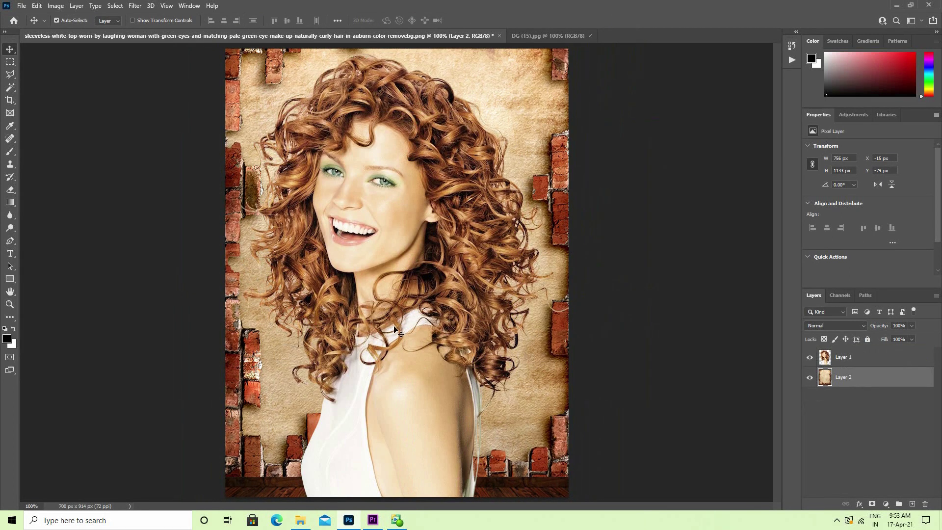
{"action": "left_click_drag", "start_coordinate": [403, 277], "coordinate": [415, 284]}
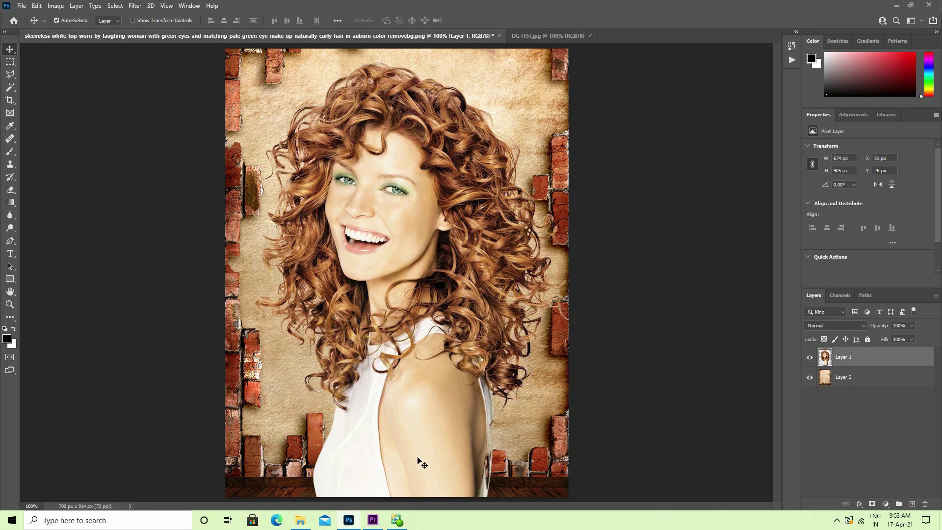
{"action": "left_click_drag", "start_coordinate": [422, 464], "coordinate": [416, 454]}
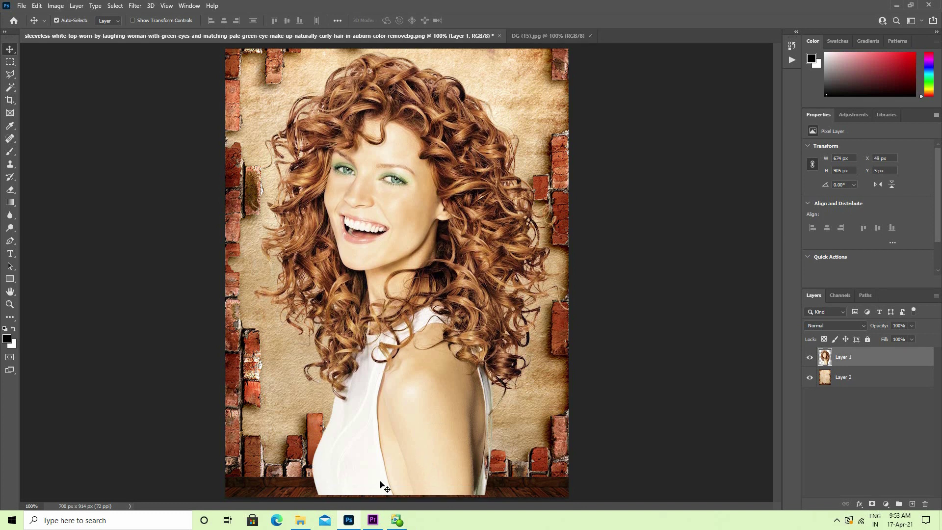